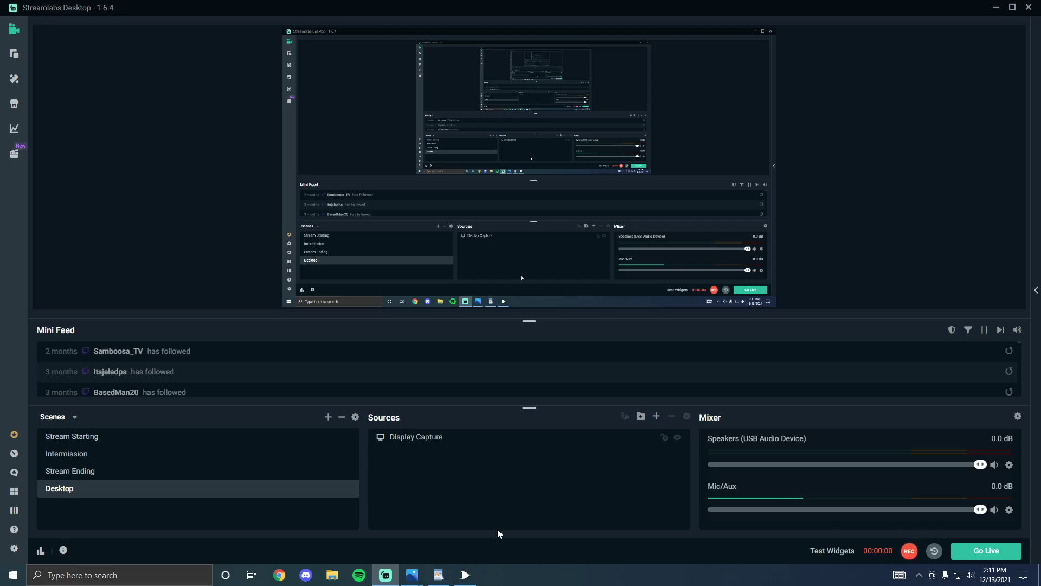
Switch to the Logisim window showing the 4 ways Traffic Light circuit
click(465, 574)
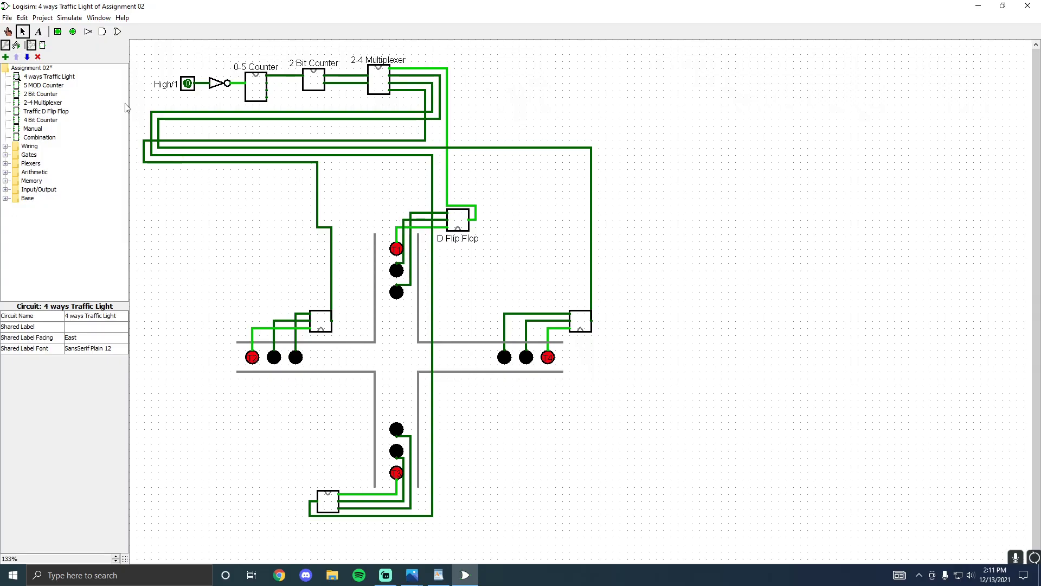
click(77, 20)
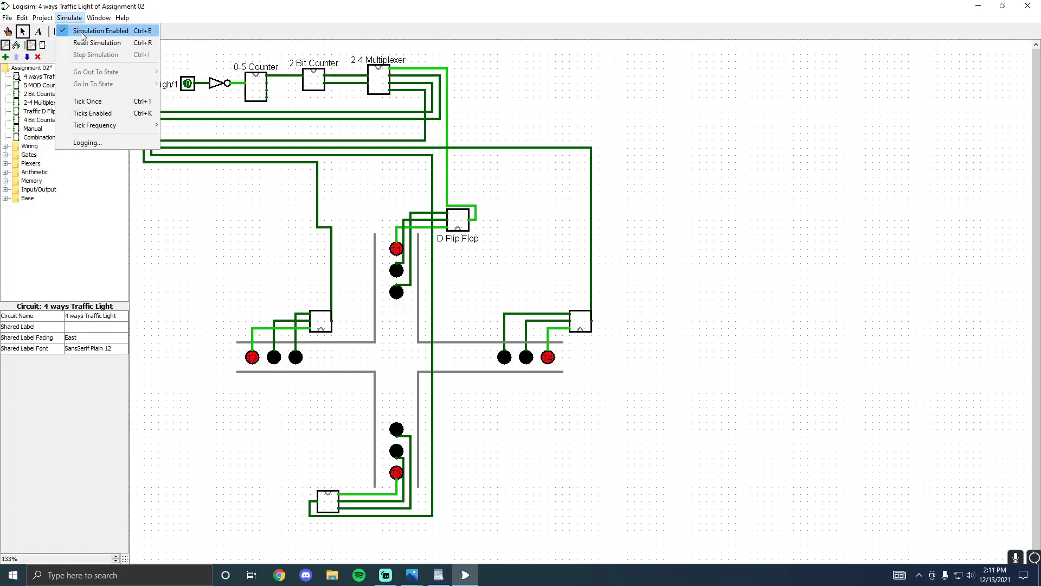
click(126, 114)
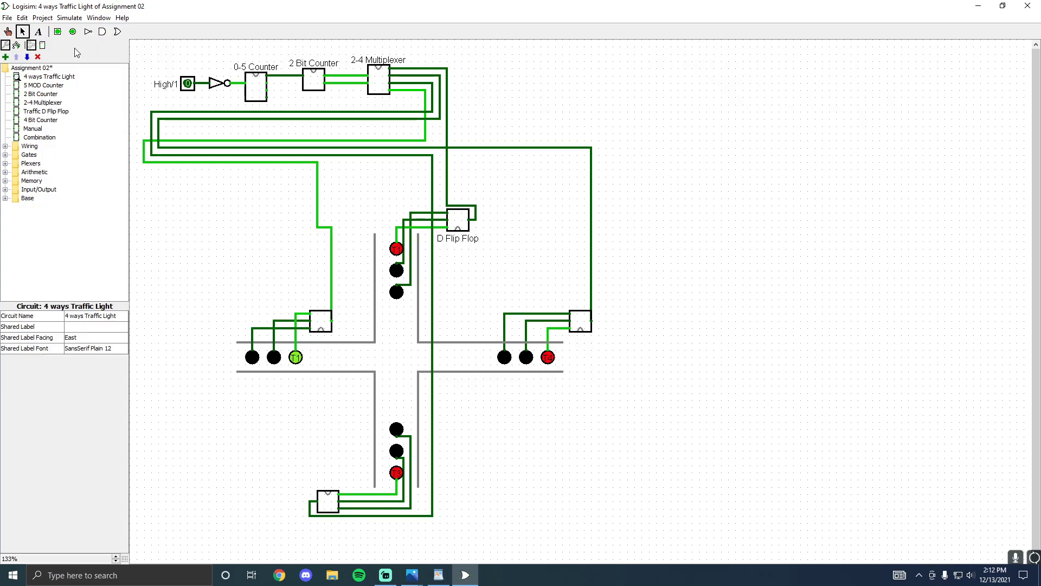
click(70, 18)
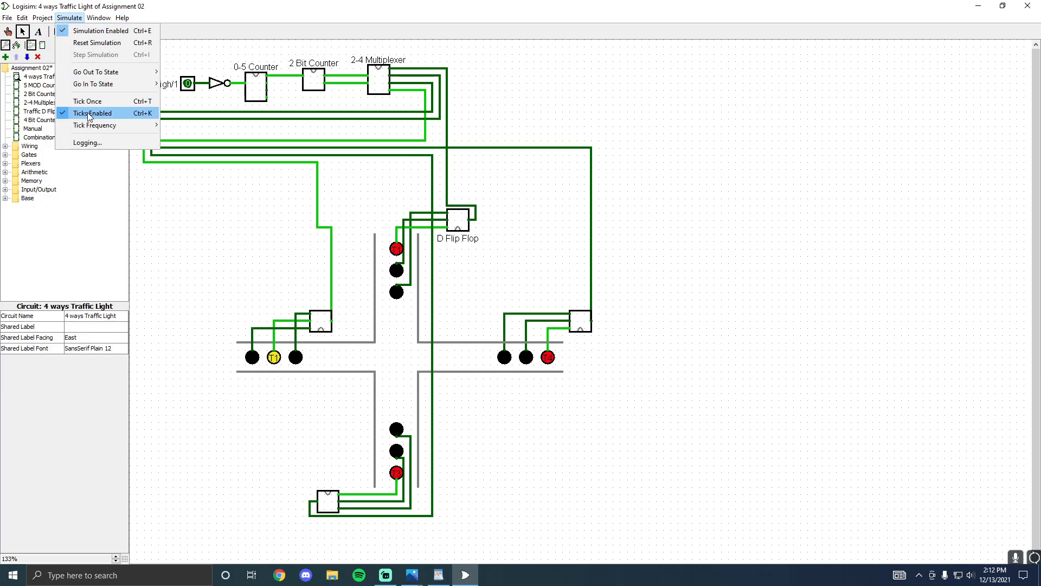
click(90, 115)
click(69, 18)
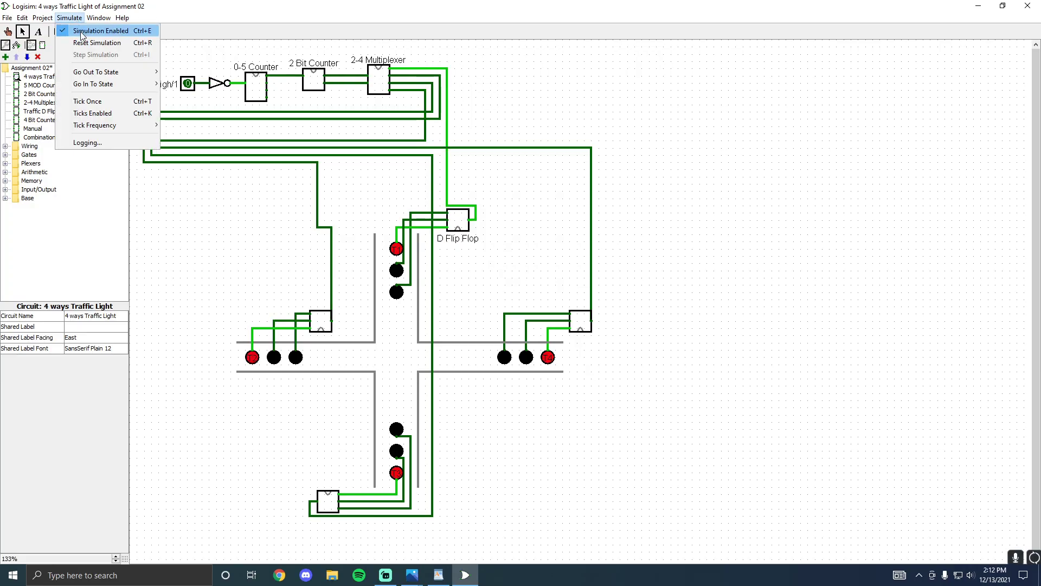
click(98, 42)
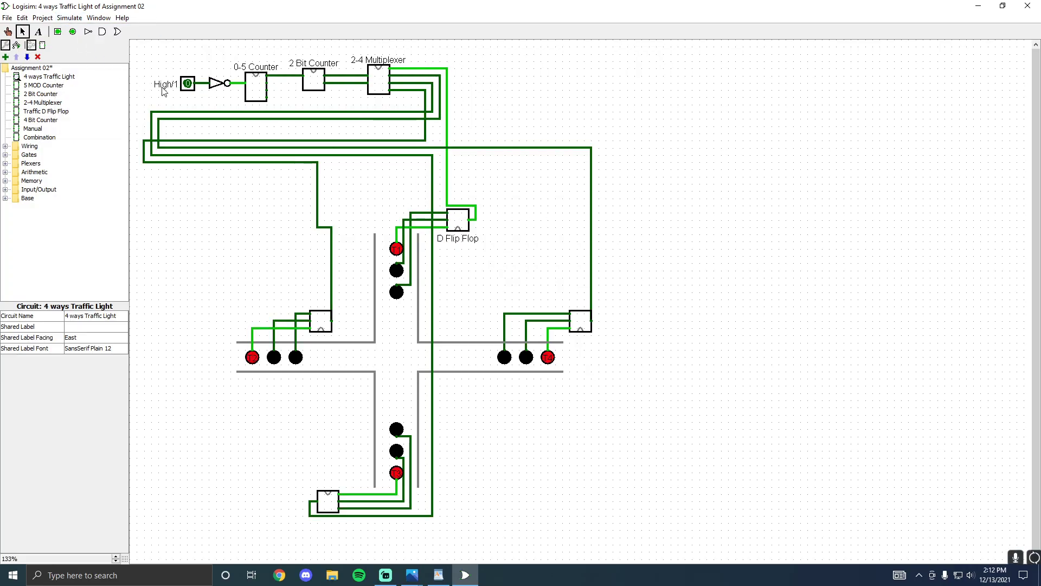
click(466, 235)
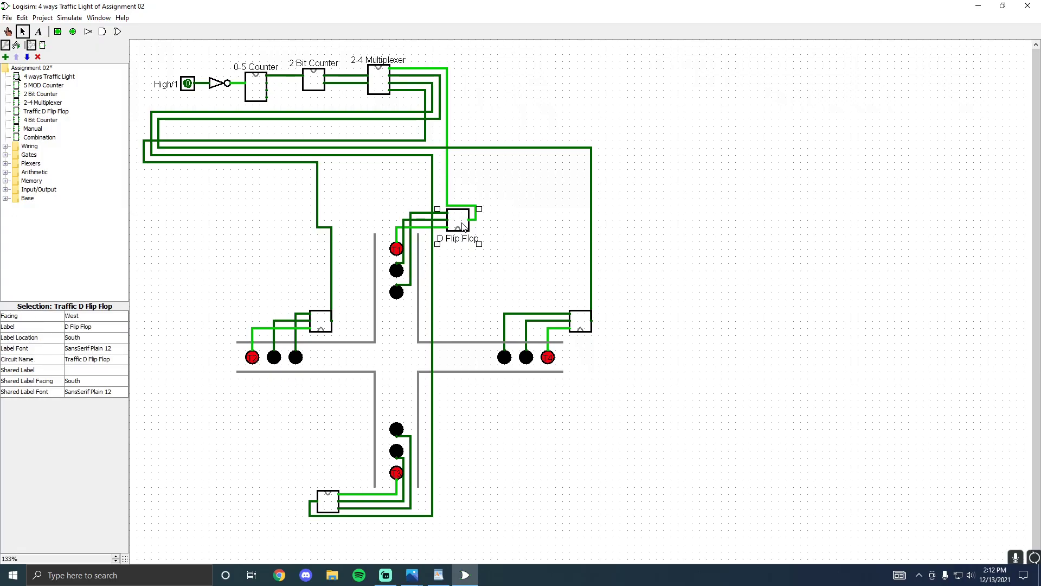
click(379, 85)
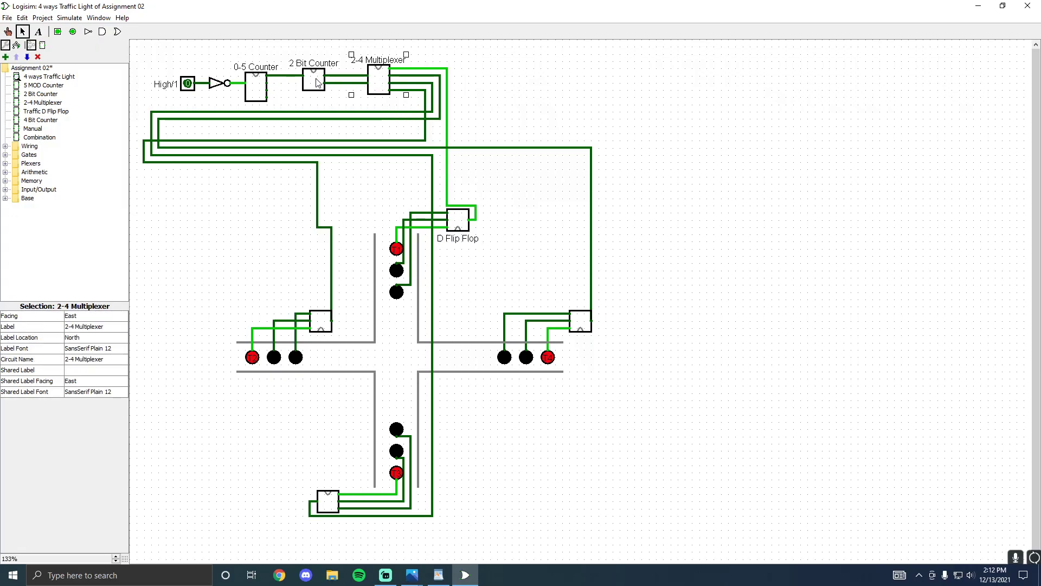
click(318, 83)
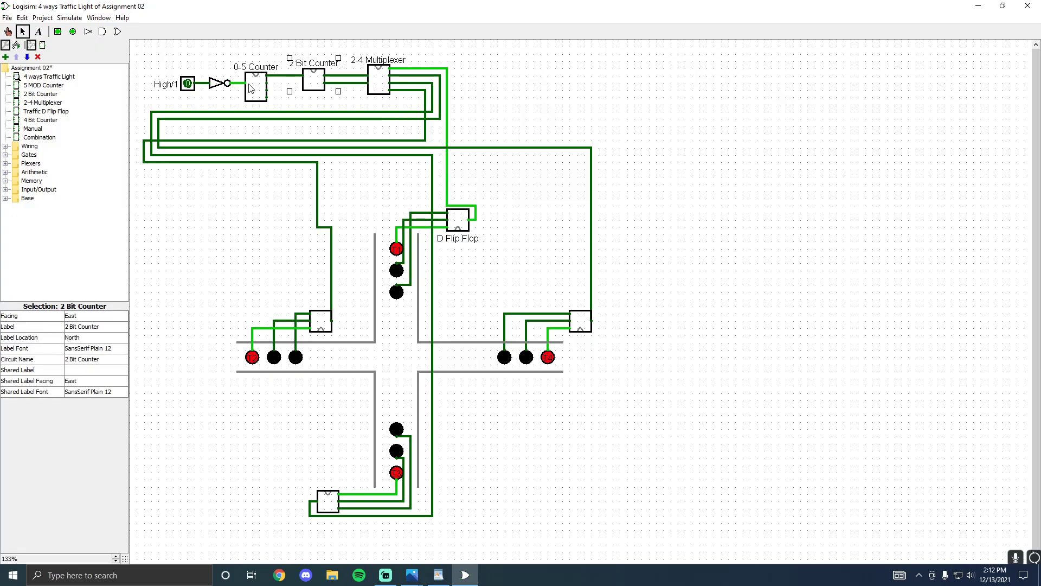
click(251, 87)
click(310, 101)
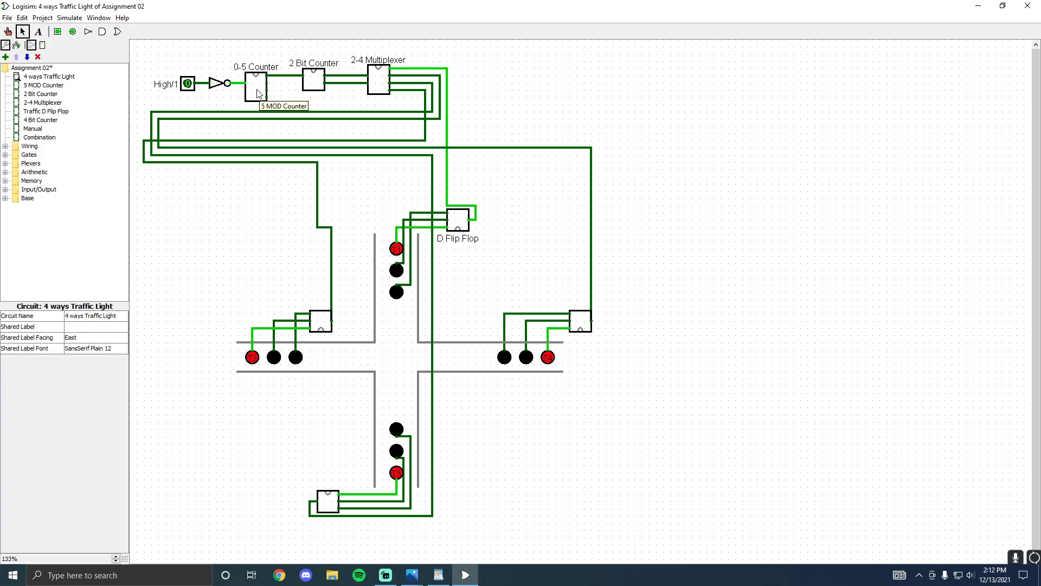
click(473, 237)
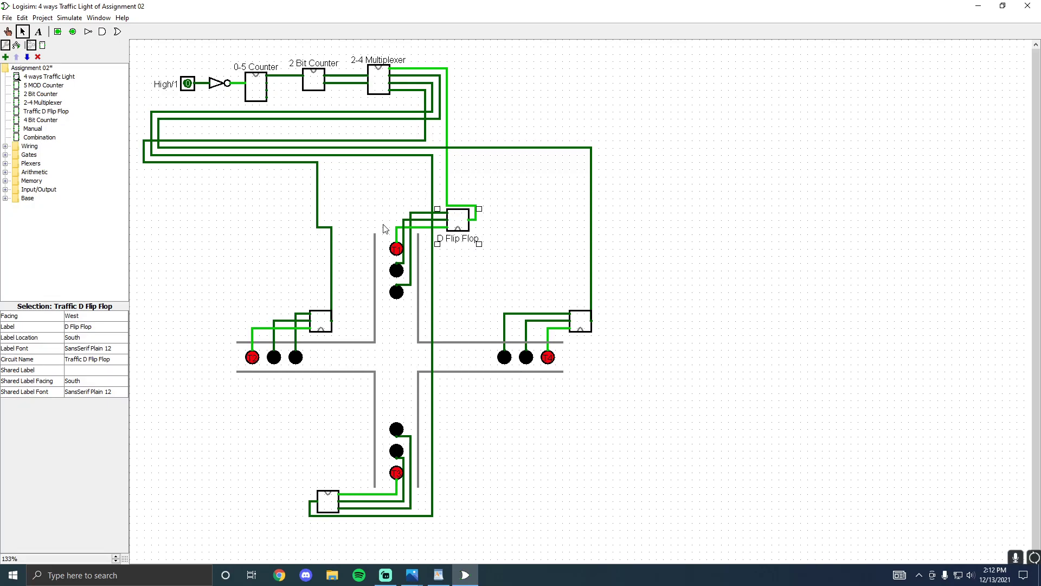
drag(384, 228, 424, 323)
click(480, 310)
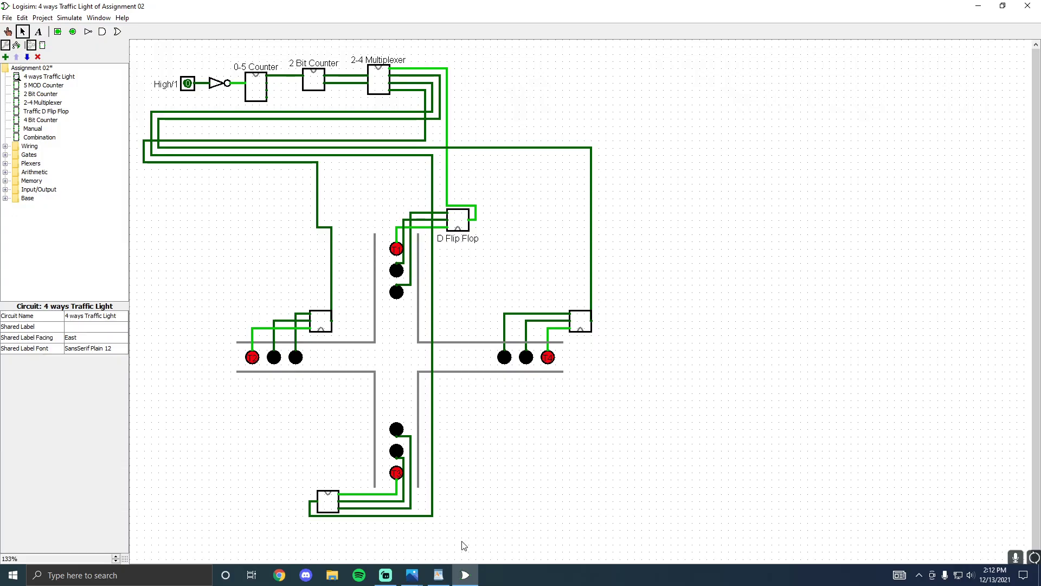
View the State Diagram image in Photos, then switch to the 4 Way Traffic Table image
mouse_move(412, 574)
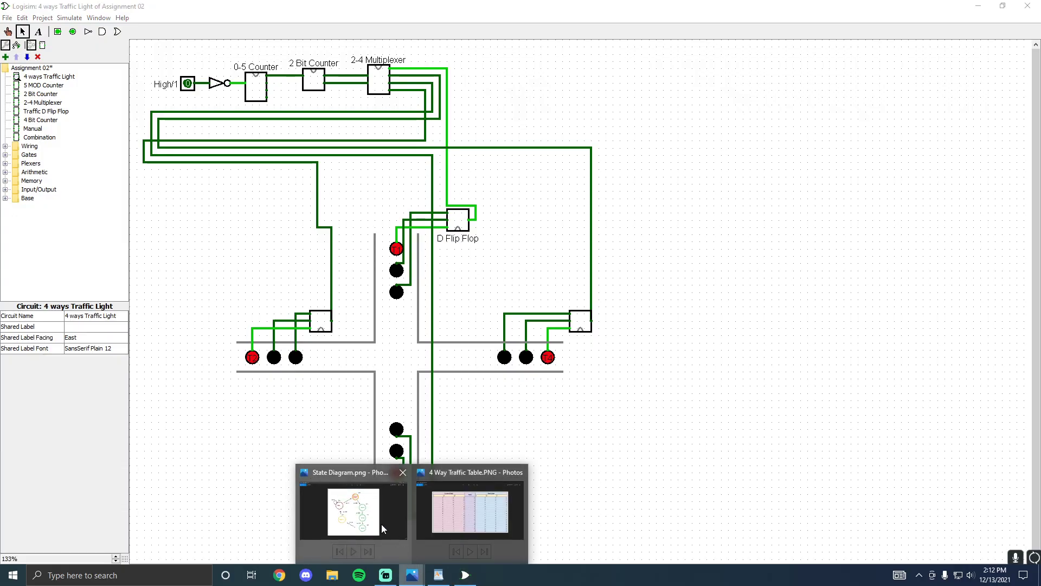
click(382, 528)
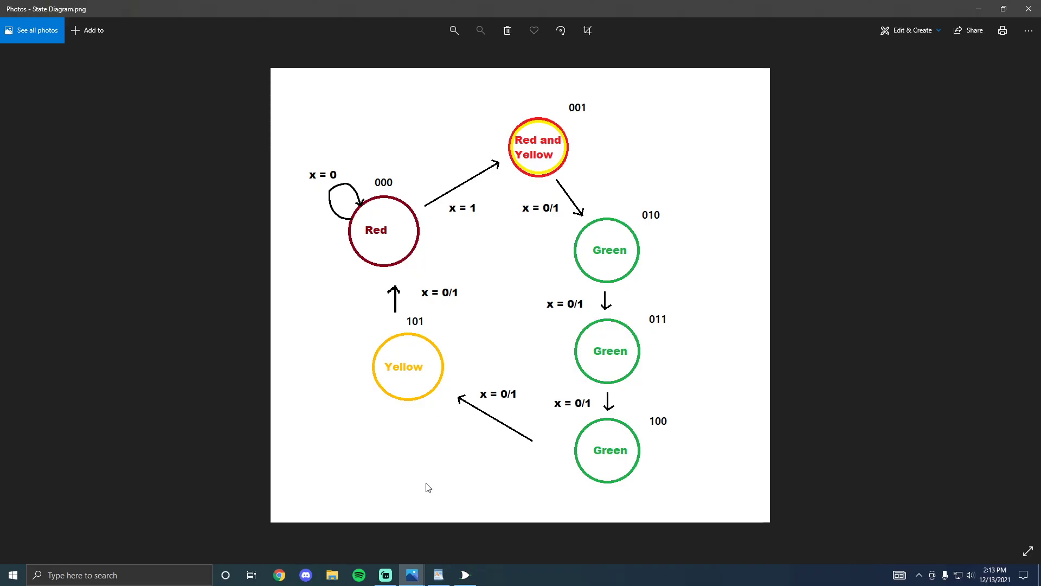
mouse_move(413, 575)
click(492, 530)
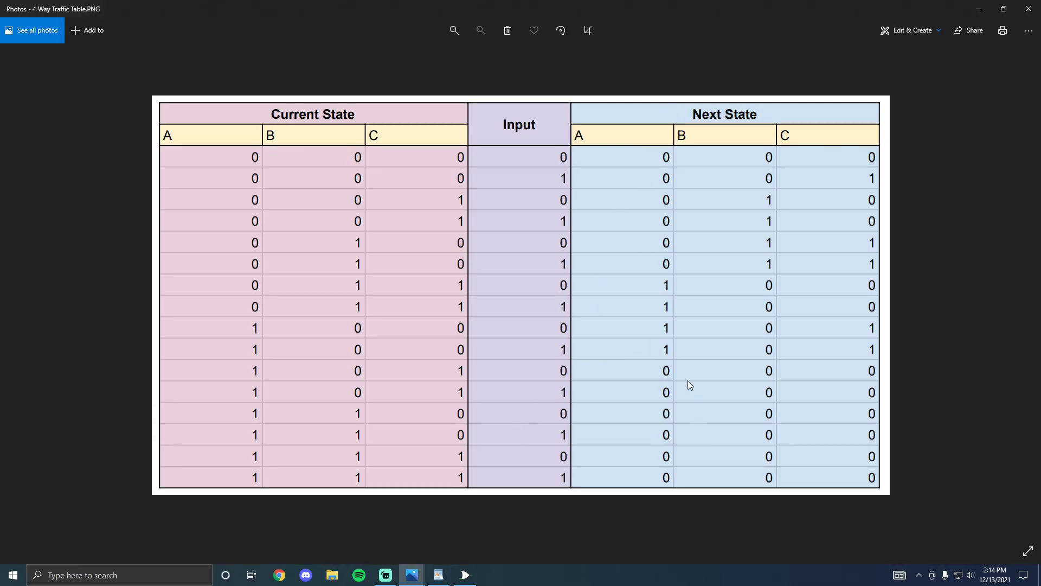
Bring up the Boolean Functions for 4 Way Traffic document in WordPad
click(439, 574)
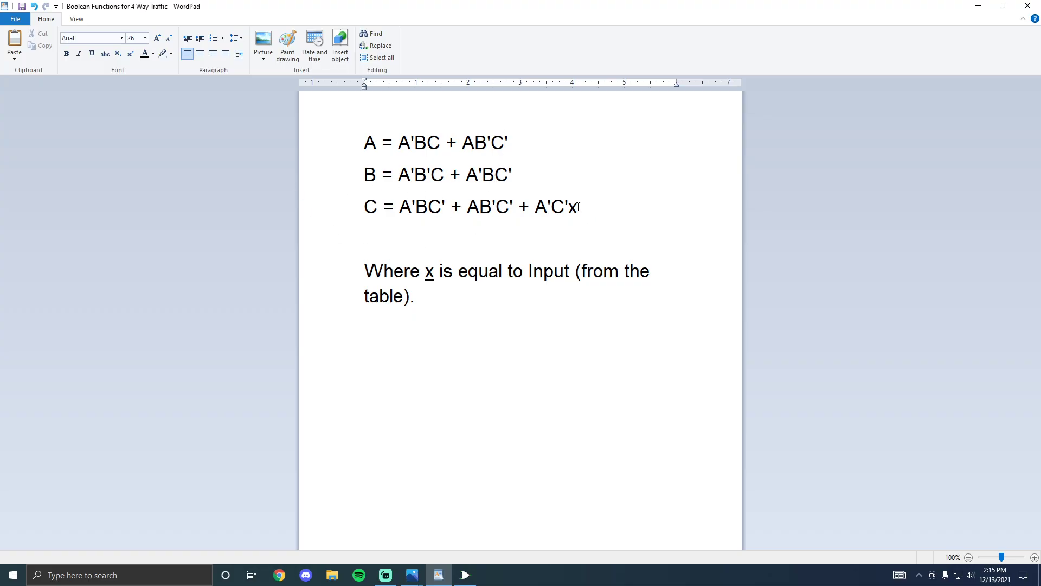
Highlight and deselect the trailing x in the C equation, then return to Logisim
drag(574, 210, 579, 210)
click(580, 210)
click(466, 575)
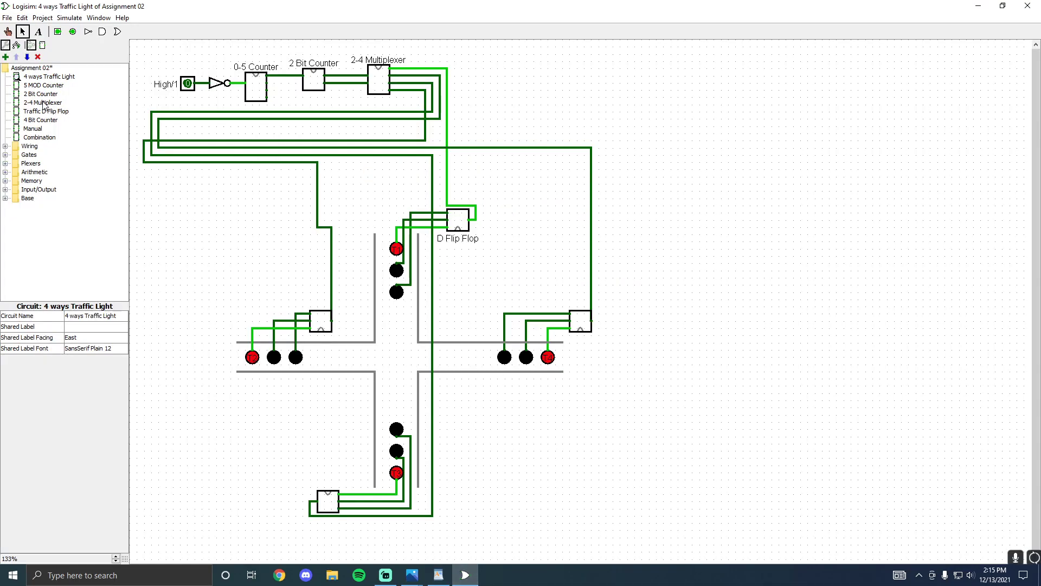
Open the Traffic D Flip Flop subcircuit and toggle its input pin to 0 and back to 1
double_click(58, 113)
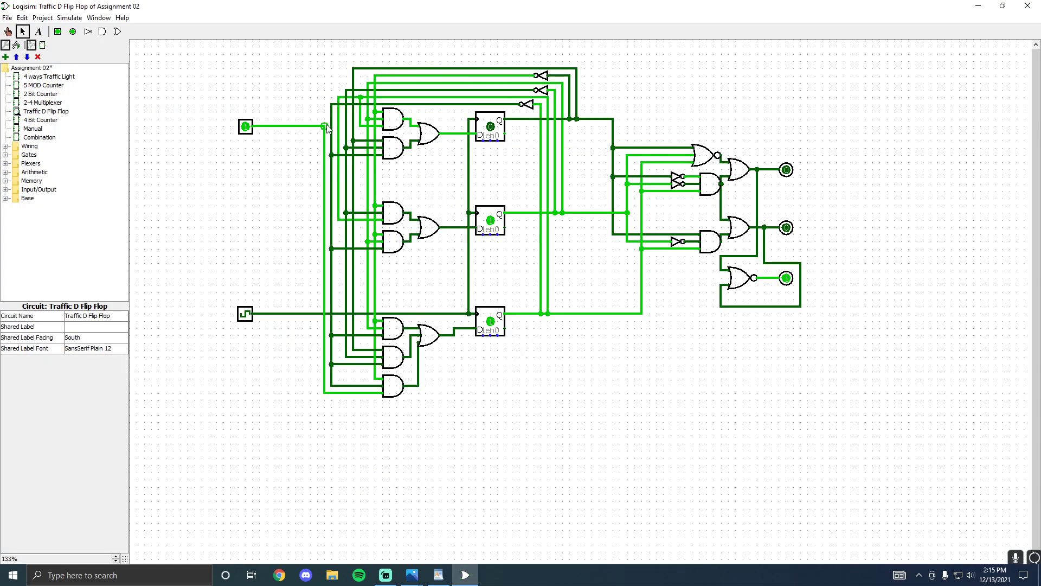
click(8, 32)
click(246, 130)
click(246, 134)
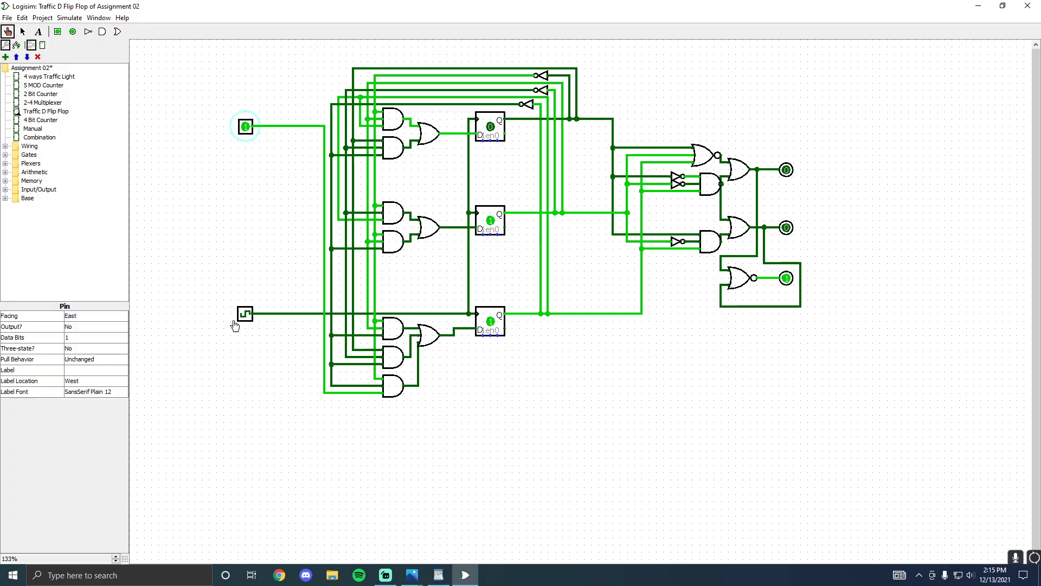
Pulse the clock repeatedly to step the flip-flops through their states
click(245, 317)
click(245, 319)
click(244, 319)
click(245, 319)
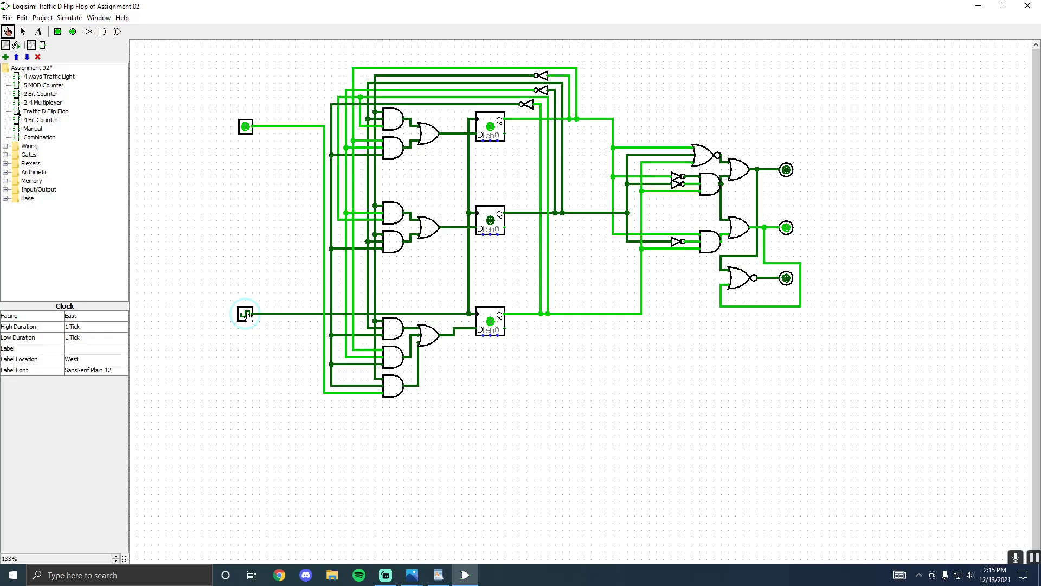
click(244, 314)
click(245, 314)
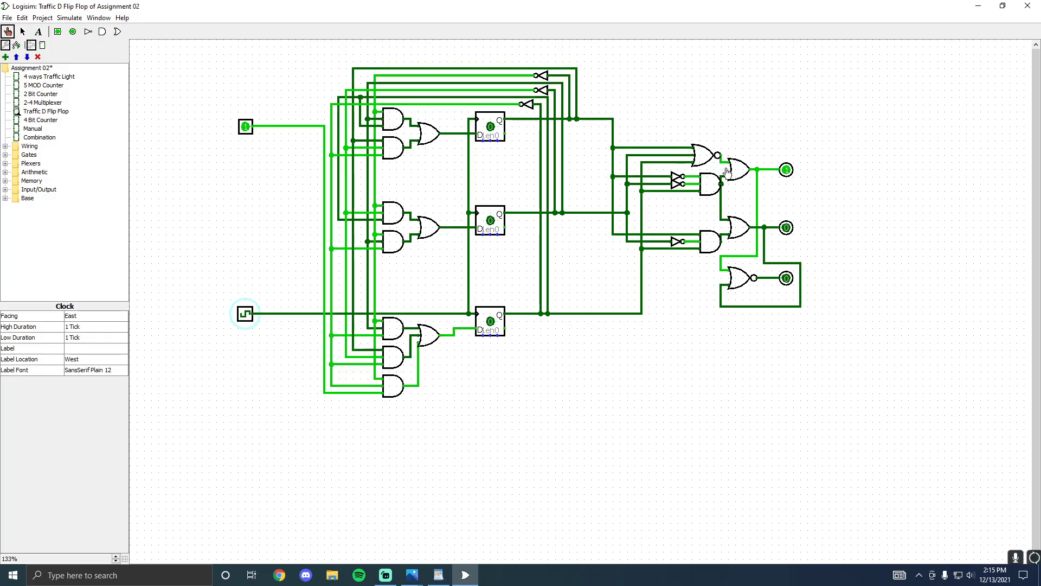
click(244, 317)
click(244, 317)
click(244, 318)
click(245, 319)
click(245, 319)
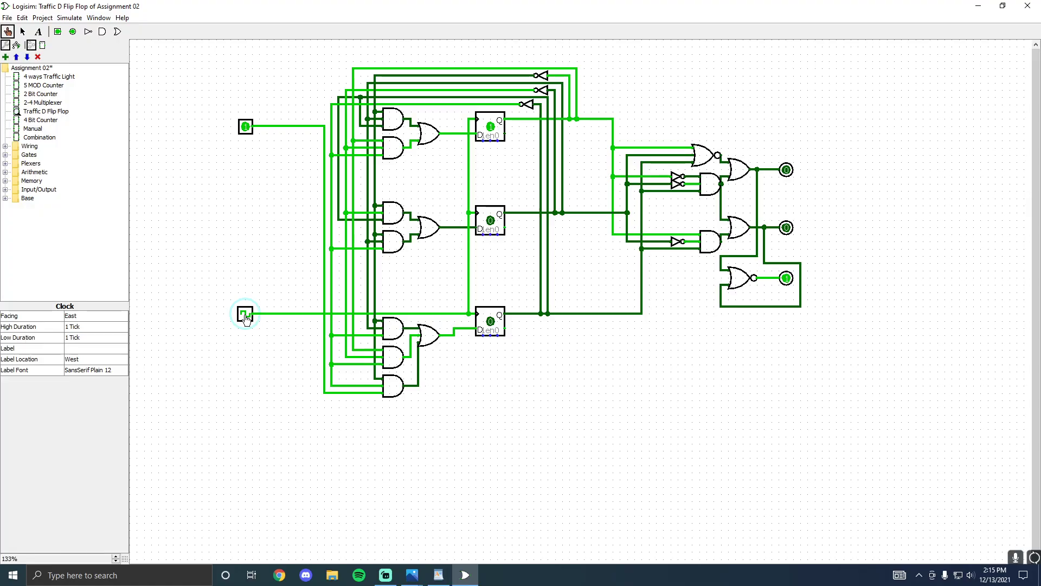
click(245, 319)
click(245, 319)
click(245, 319)
click(245, 319)
click(245, 319)
click(244, 318)
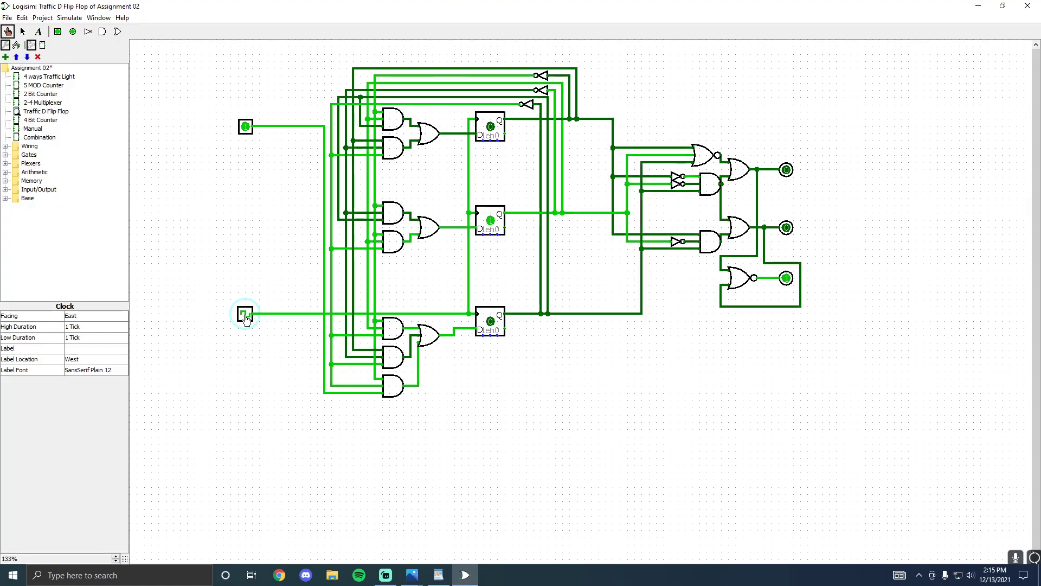
click(245, 319)
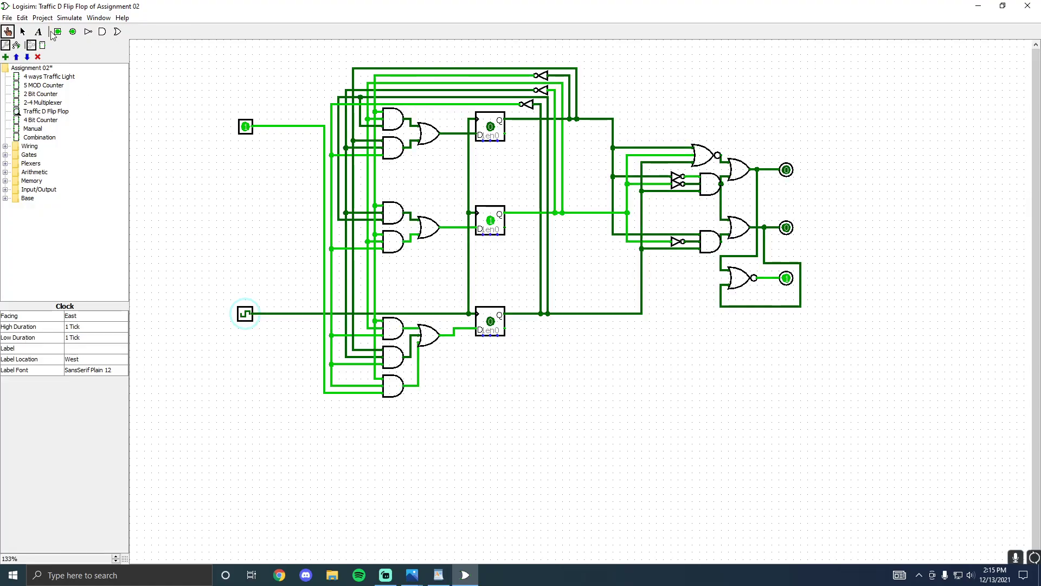
Delete the top, middle and bottom output LEDs
click(23, 32)
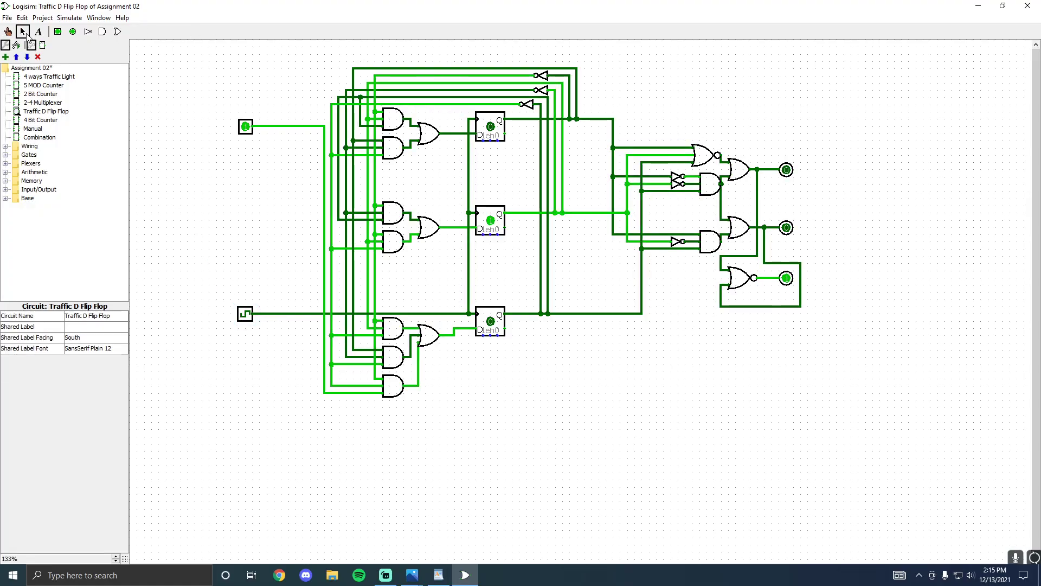
click(786, 170)
key(Delete)
click(786, 228)
key(Delete)
click(786, 278)
key(Delete)
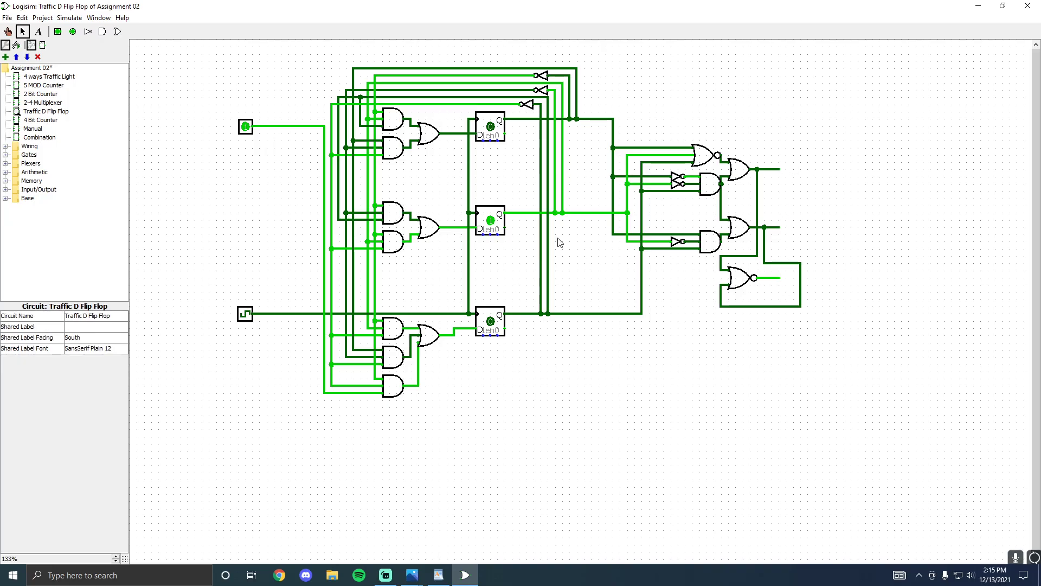
Copy the three top traffic LEDs from the main circuit and wire them to the flip-flop outputs
double_click(49, 76)
drag(388, 239, 410, 309)
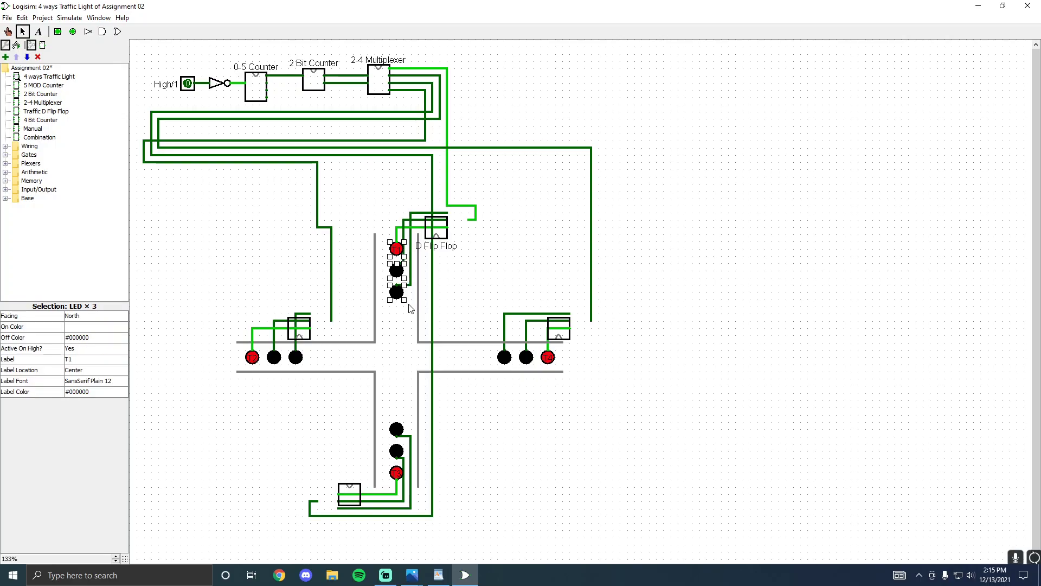
double_click(54, 111)
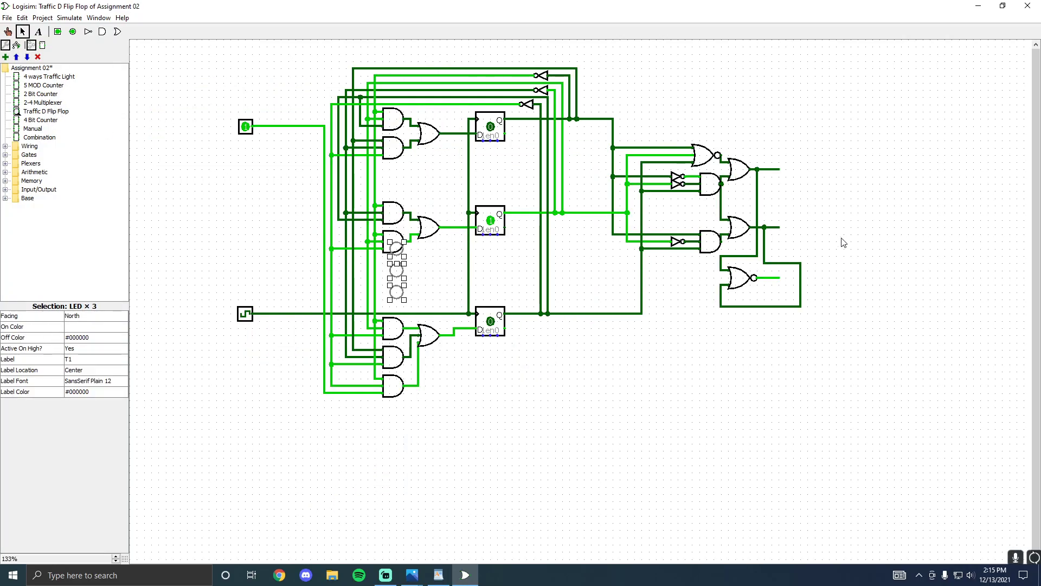
drag(394, 291, 827, 228)
click(781, 170)
mouse_move(780, 169)
mouse_down()
mouse_move(836, 177)
mouse_move(780, 228)
mouse_move(787, 278)
mouse_up()
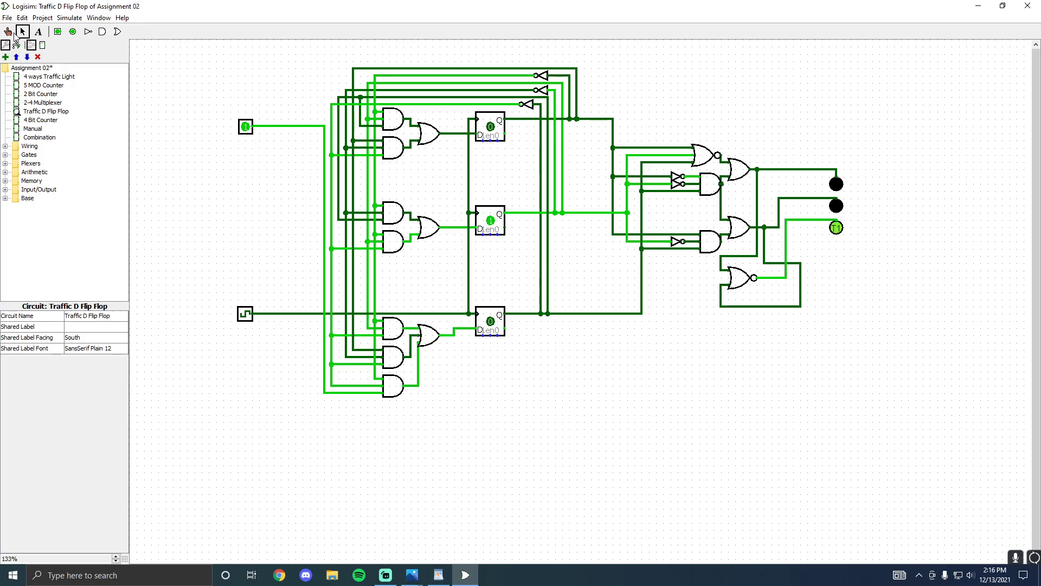
click(8, 31)
Pulse the clock until the lights reach the red state
click(245, 315)
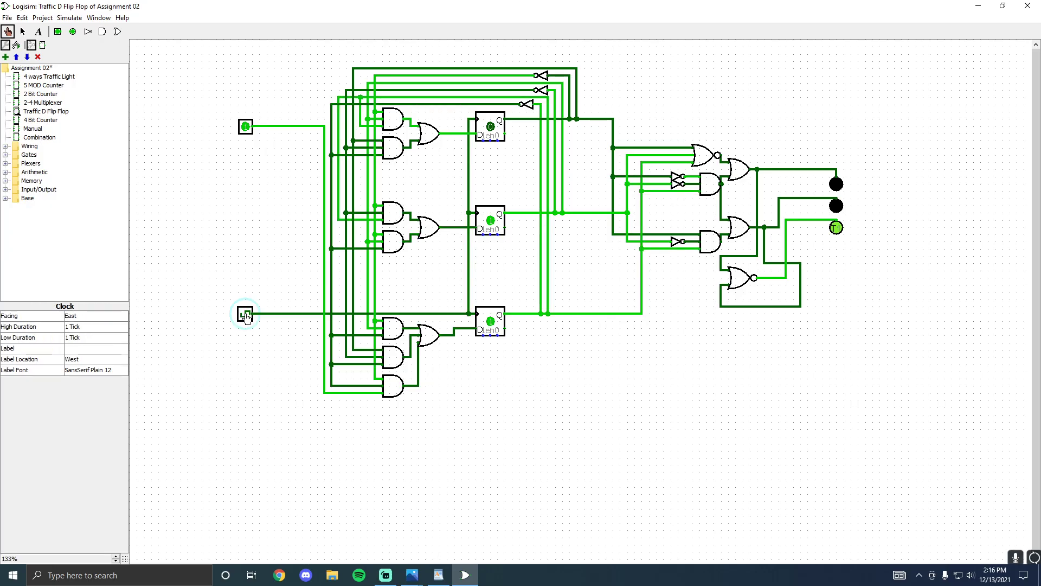
click(245, 314)
click(245, 314)
click(246, 314)
click(246, 315)
click(245, 315)
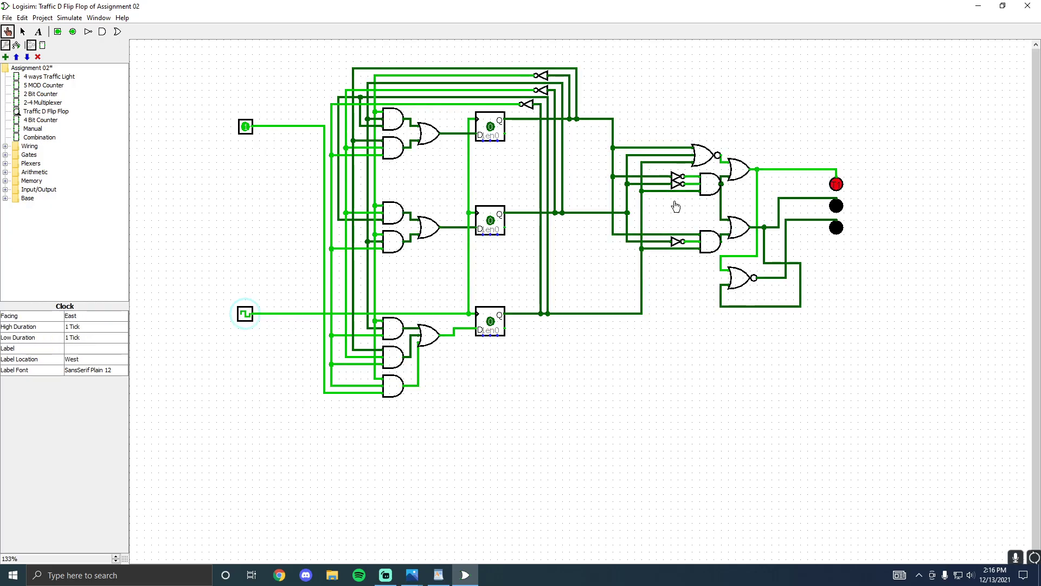
Step the clock through yellow, green, yellow and back to red, then clear the selection
click(241, 316)
click(242, 317)
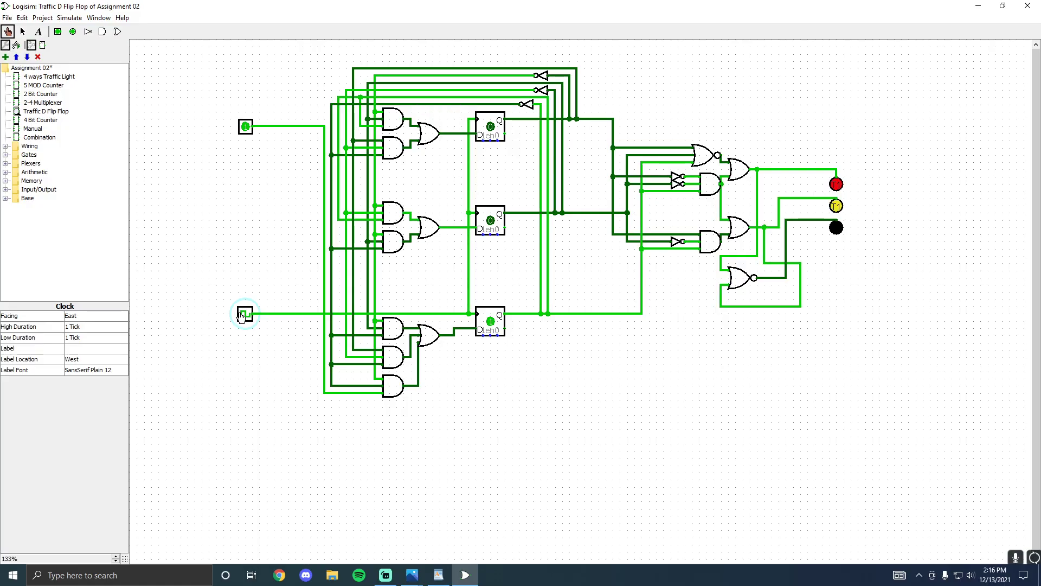
click(242, 316)
click(242, 316)
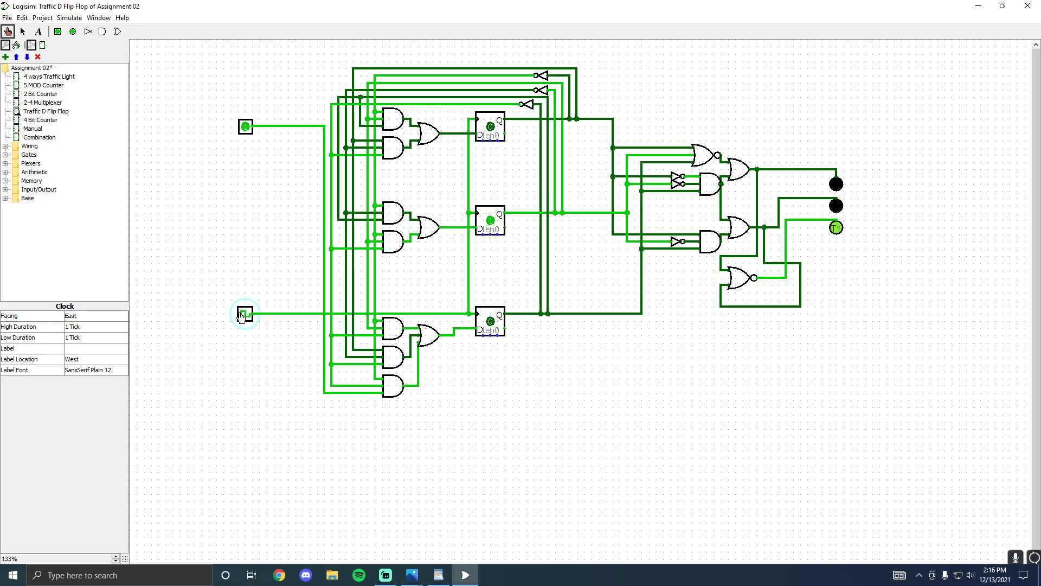
click(242, 316)
click(242, 316)
click(243, 316)
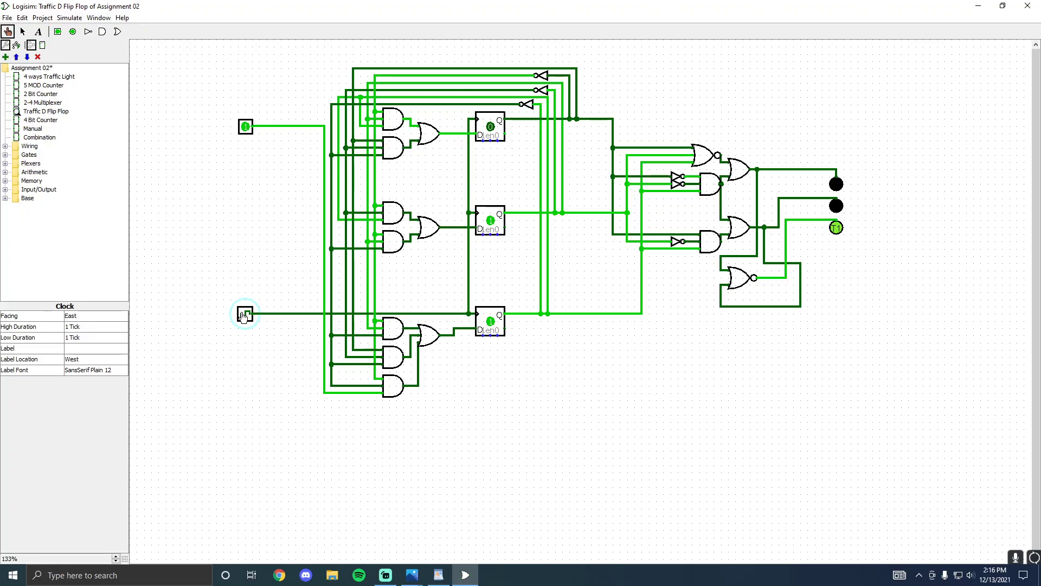
click(243, 316)
click(243, 316)
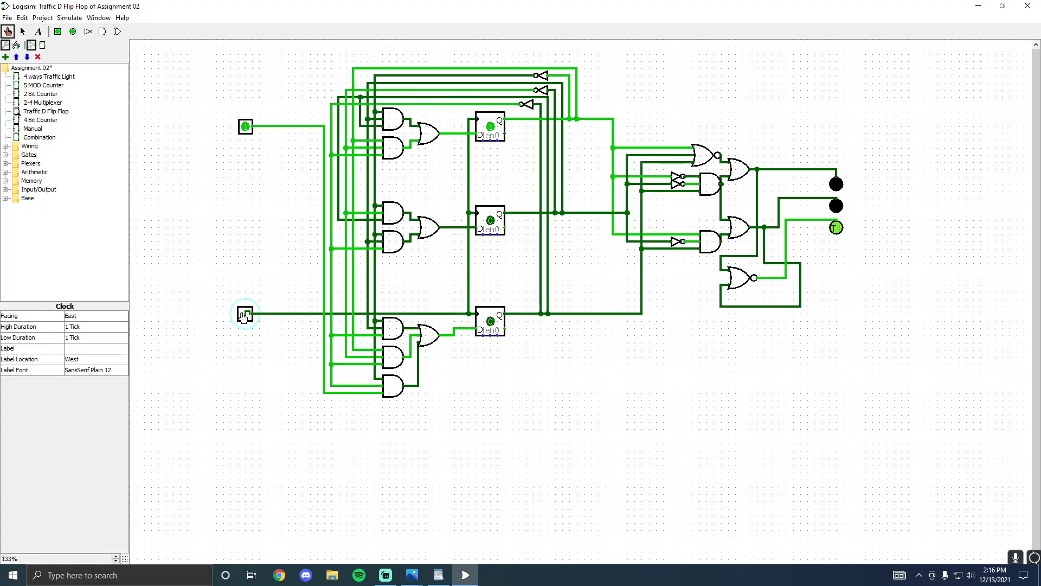
click(243, 316)
click(242, 316)
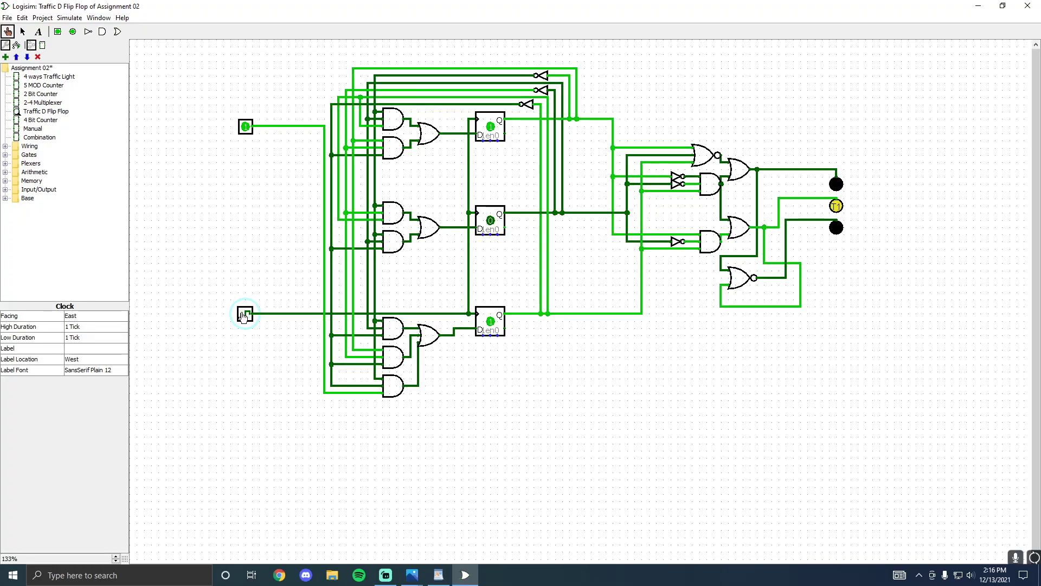
click(243, 316)
click(243, 316)
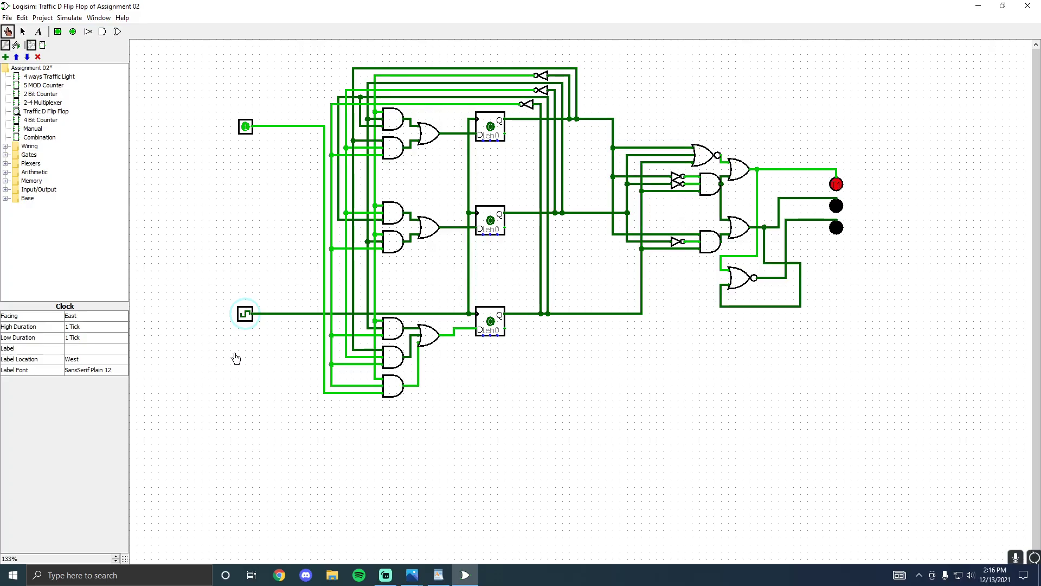
click(336, 328)
Open the 4 ways Traffic Light circuit and inspect its D Flip Flop and 2-4 Multiplexer
key(ctrl+Up)
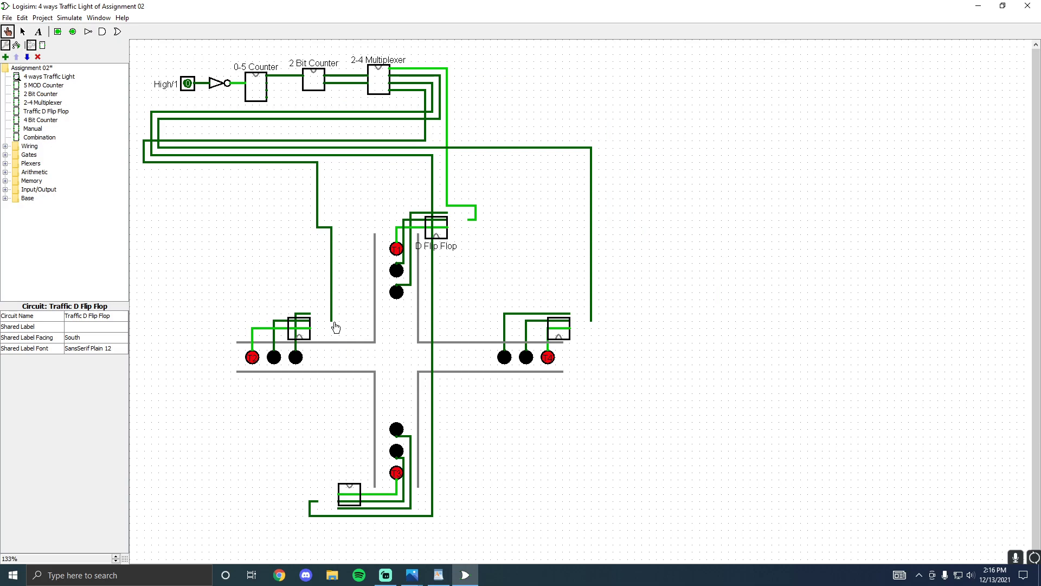
key(ctrl+Down)
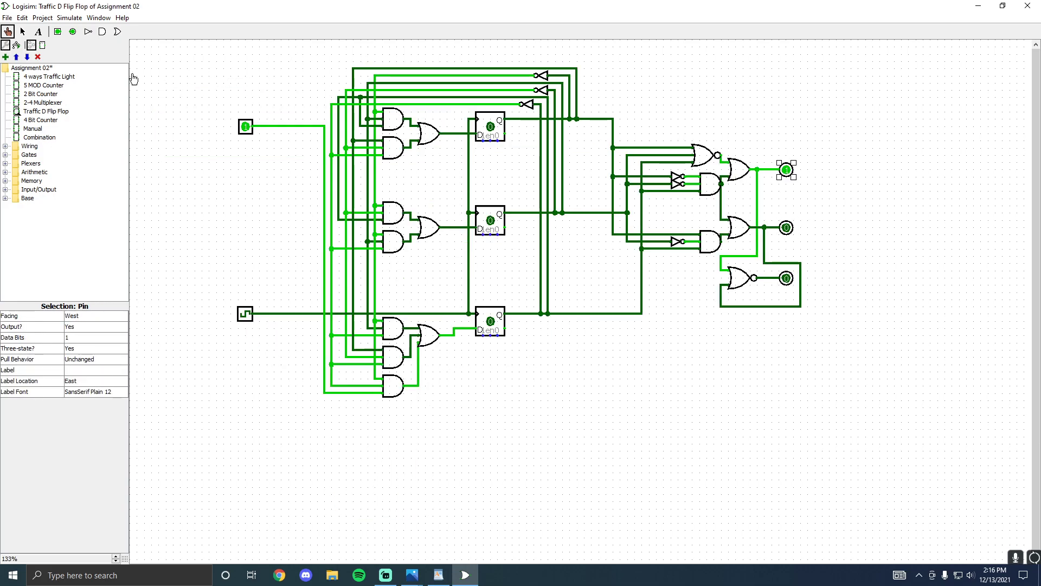
double_click(54, 77)
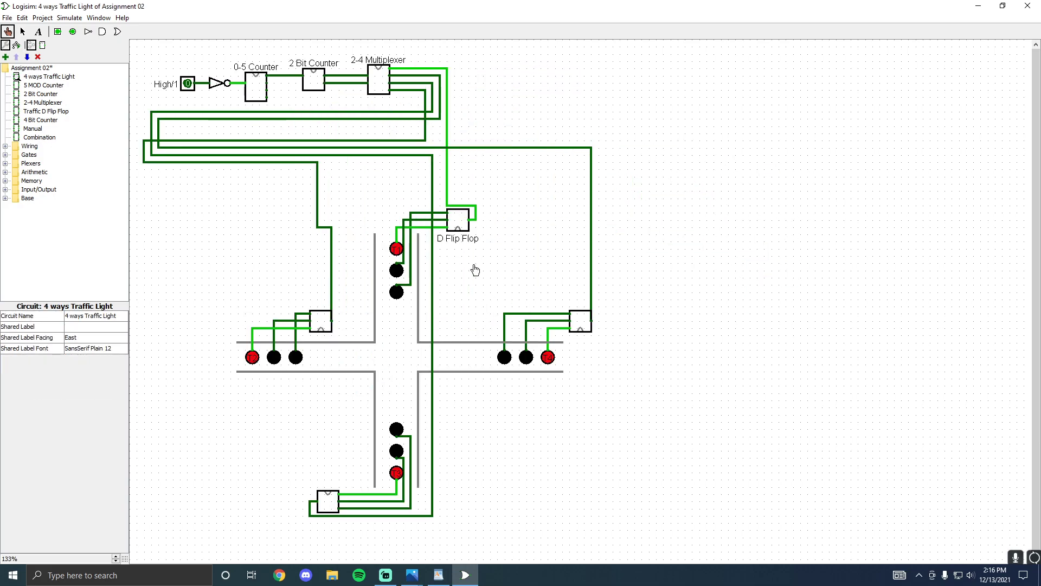
click(23, 32)
click(456, 220)
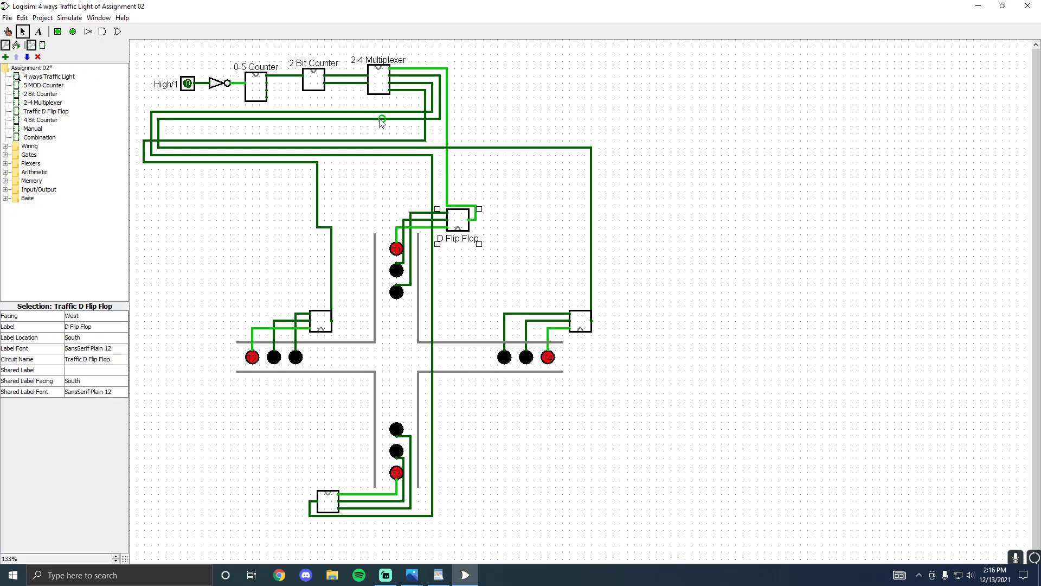
click(379, 89)
click(525, 191)
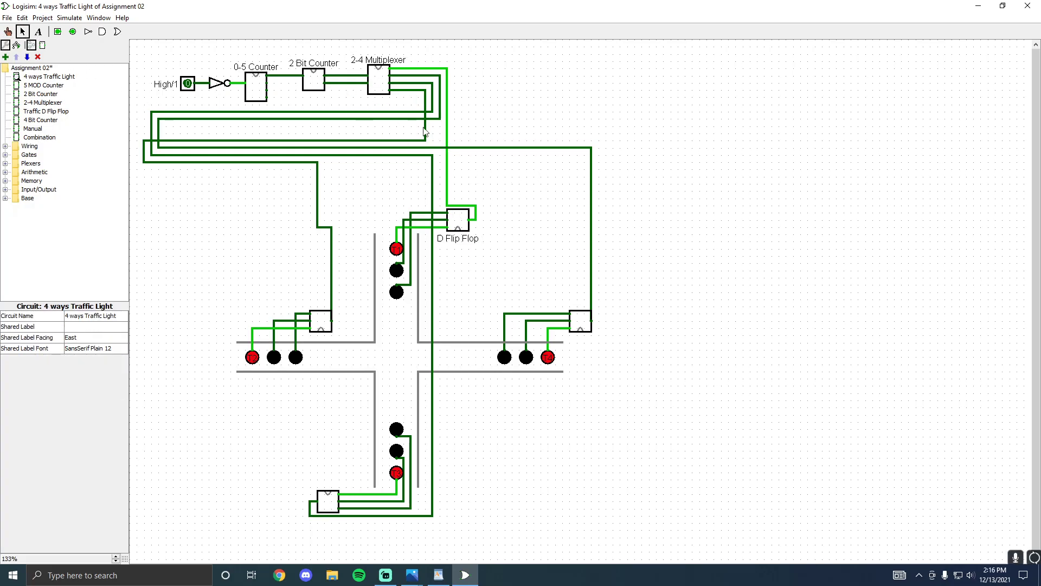
click(379, 82)
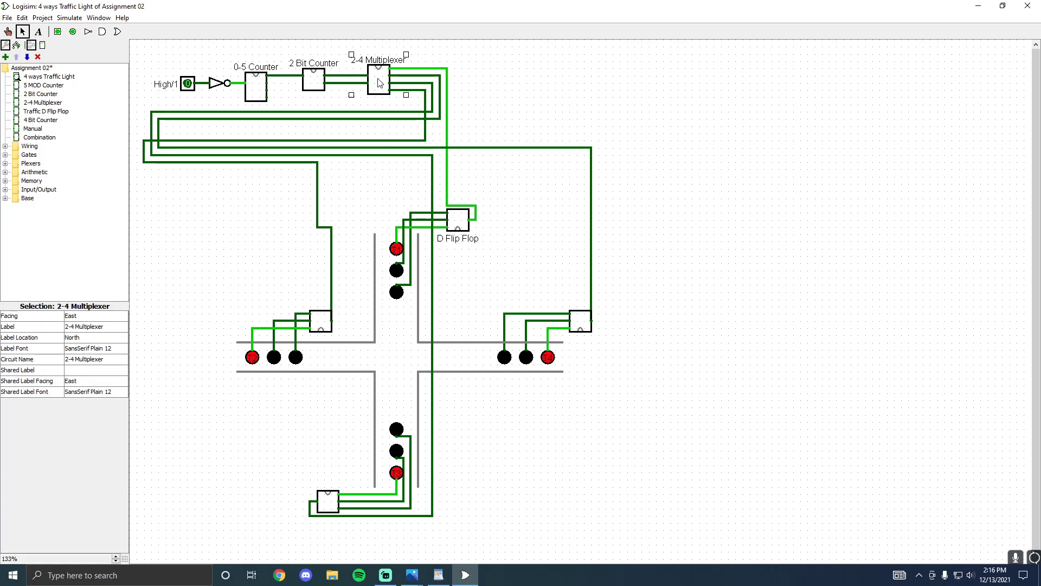
click(530, 226)
Inspect the top light's LEDs and the top D Flip Flop subcircuit
click(397, 249)
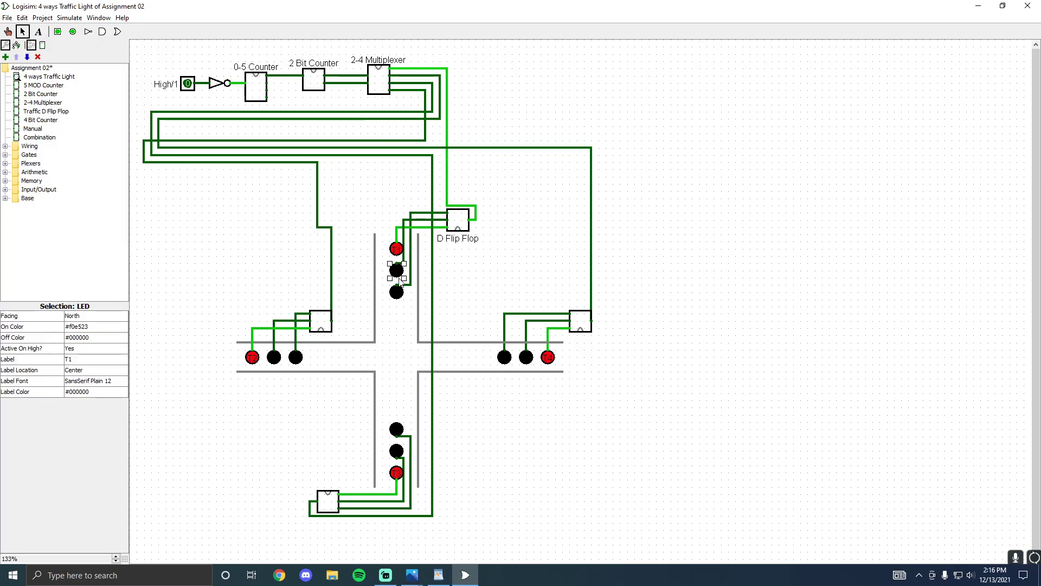
click(397, 292)
click(459, 226)
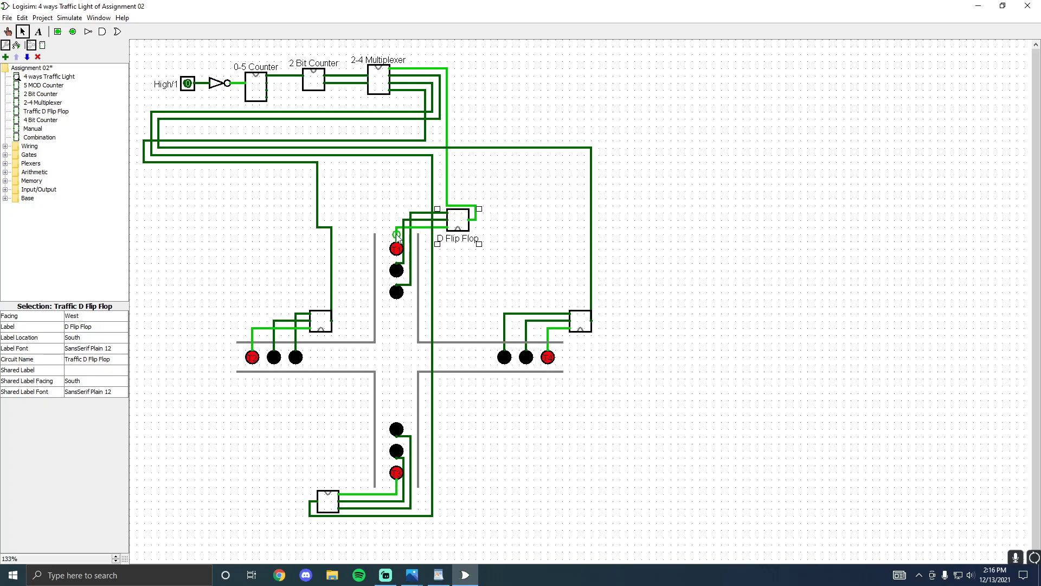
click(311, 387)
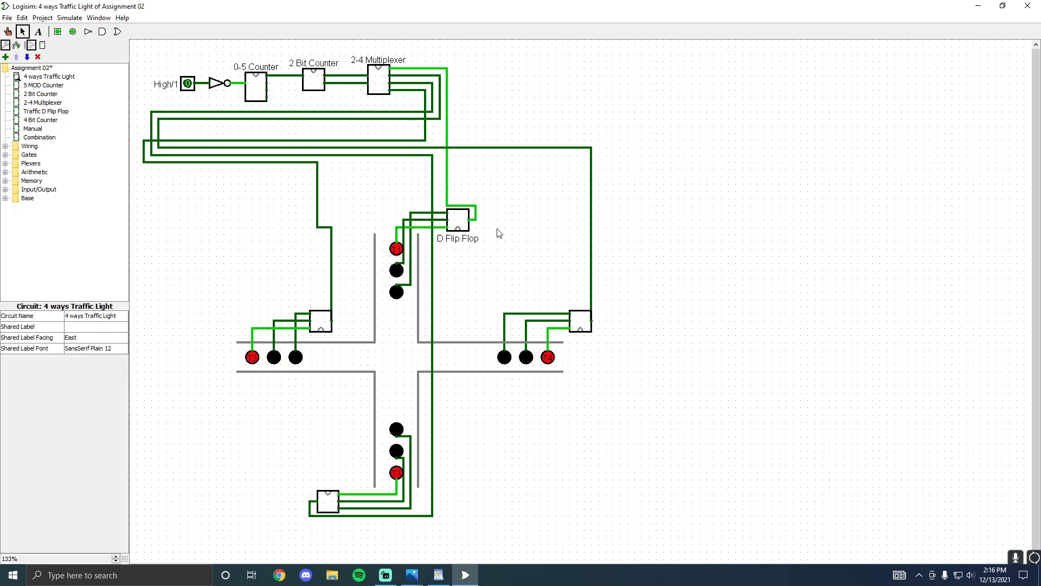
click(8, 31)
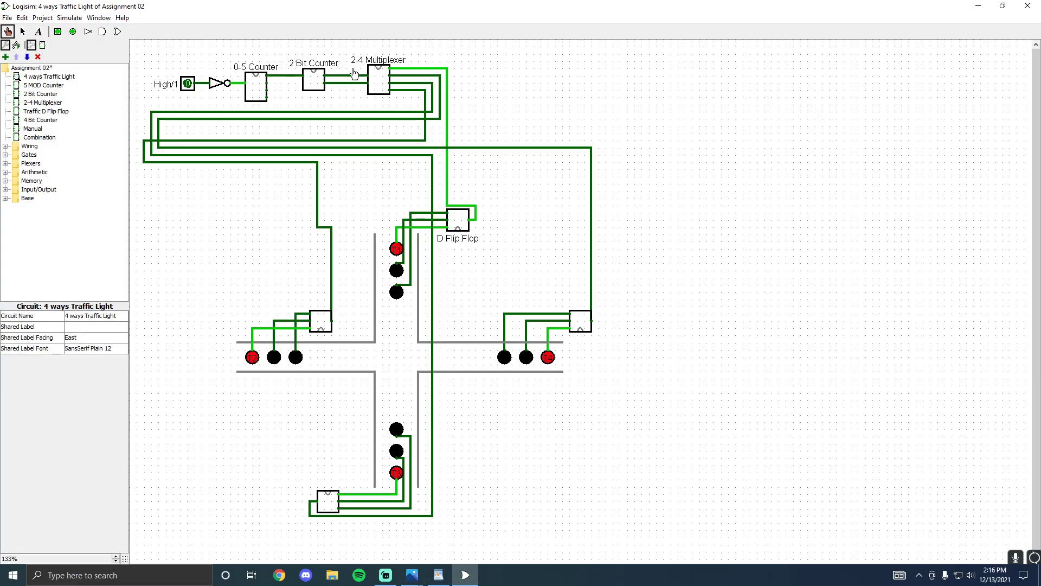
click(72, 19)
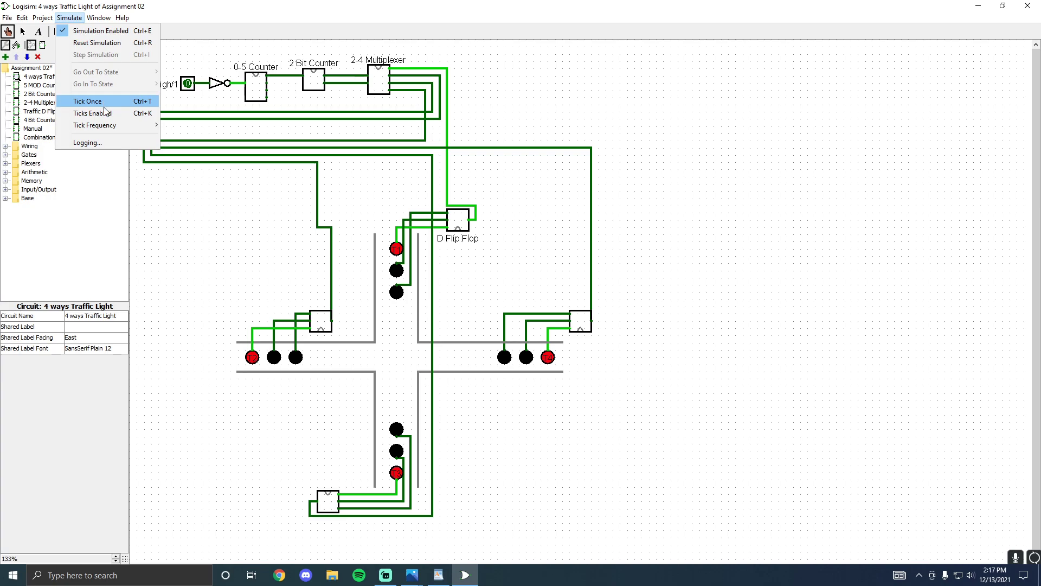
click(107, 115)
click(70, 17)
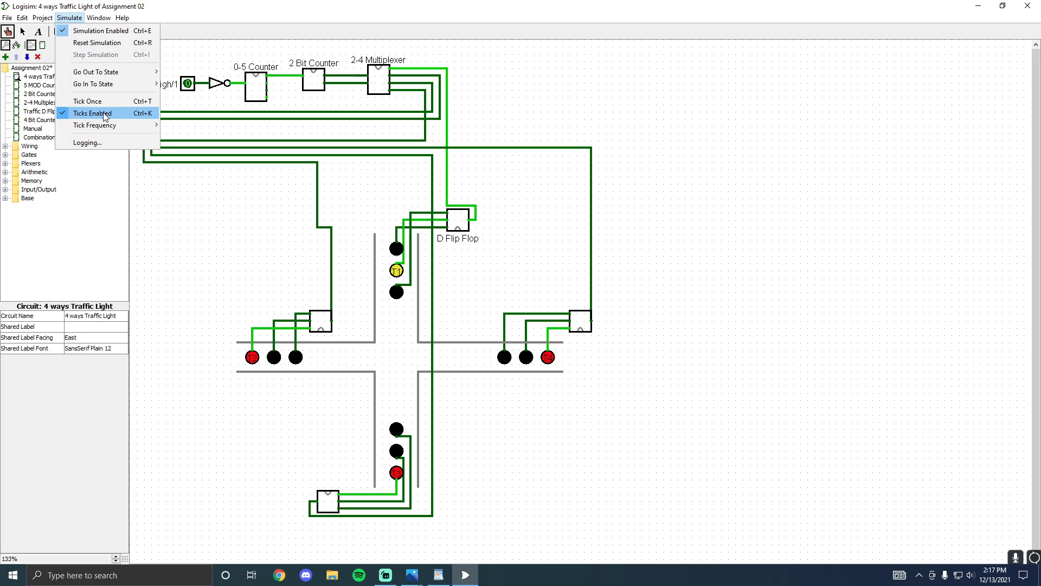
click(105, 115)
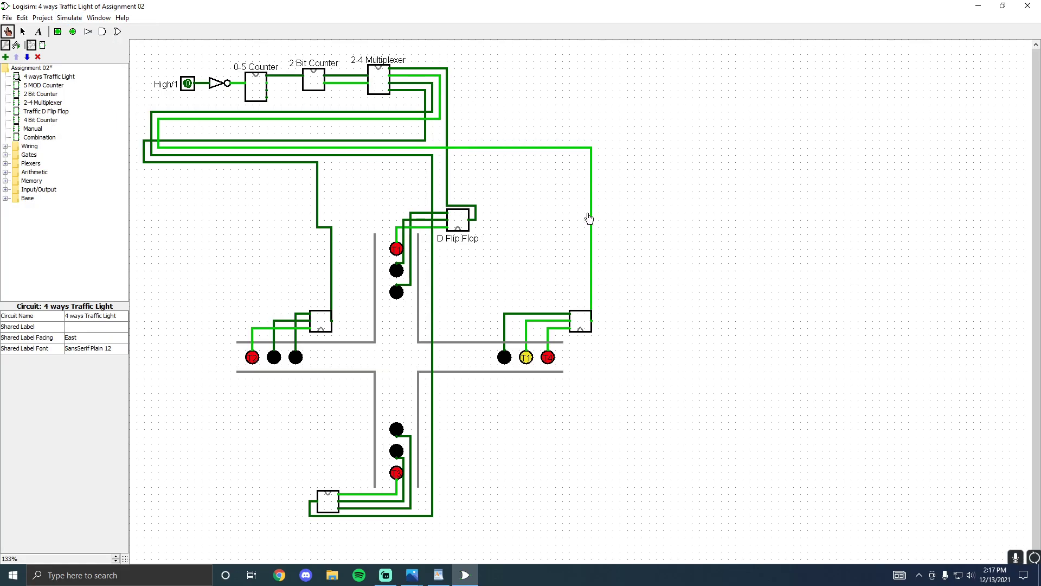
click(69, 17)
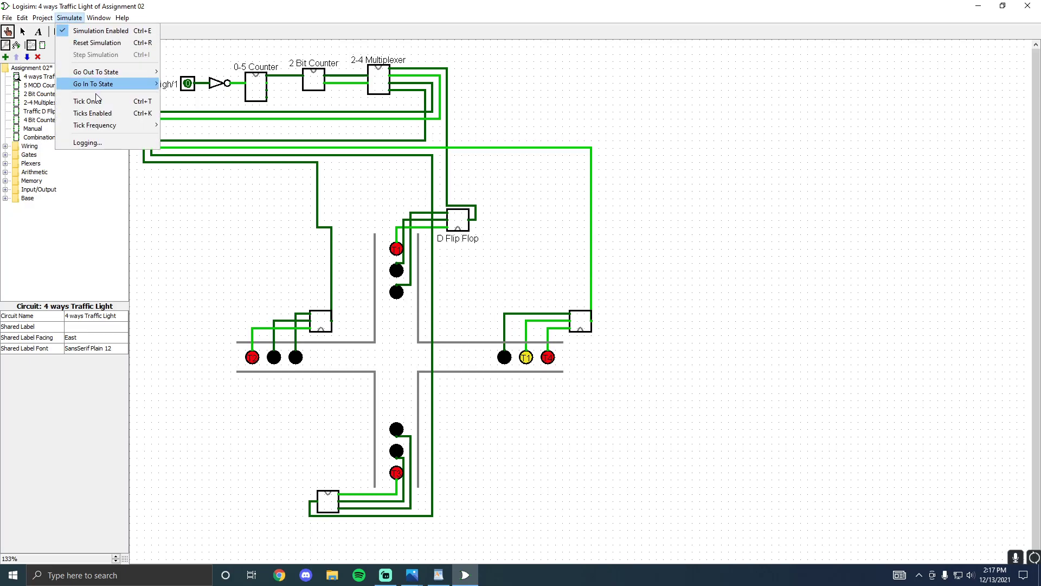
click(109, 113)
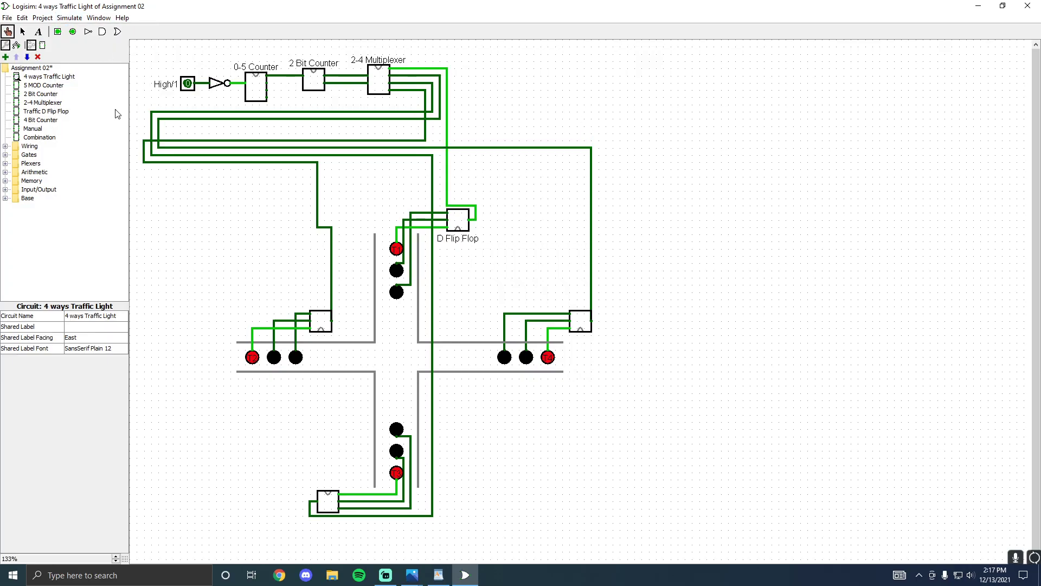
In the 2-4 Multiplexer, poke A and B through 00, 01, 10 and 11, then reopen 4 ways Traffic Light
double_click(43, 103)
click(8, 32)
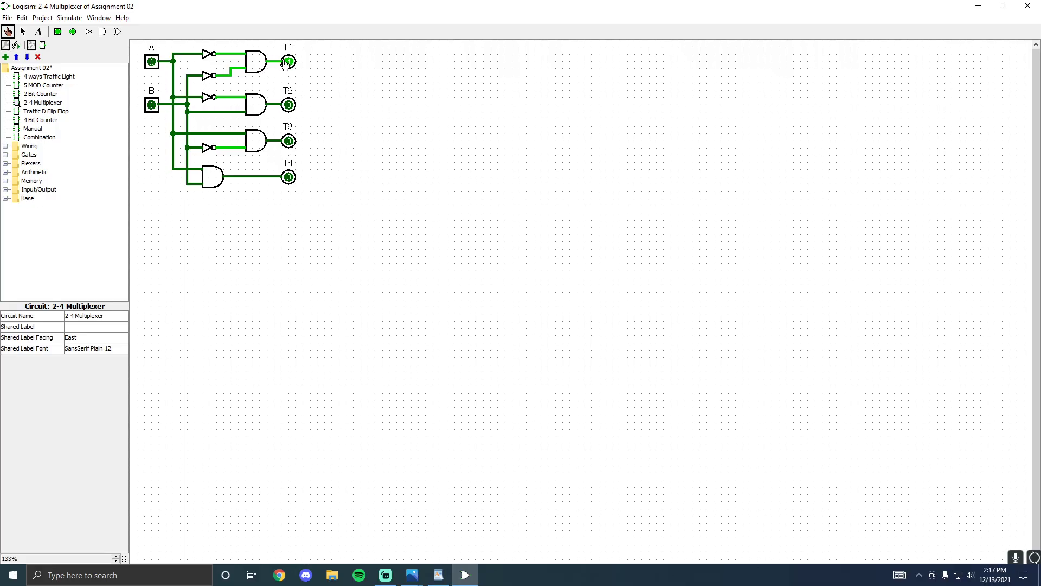
click(152, 105)
click(152, 105)
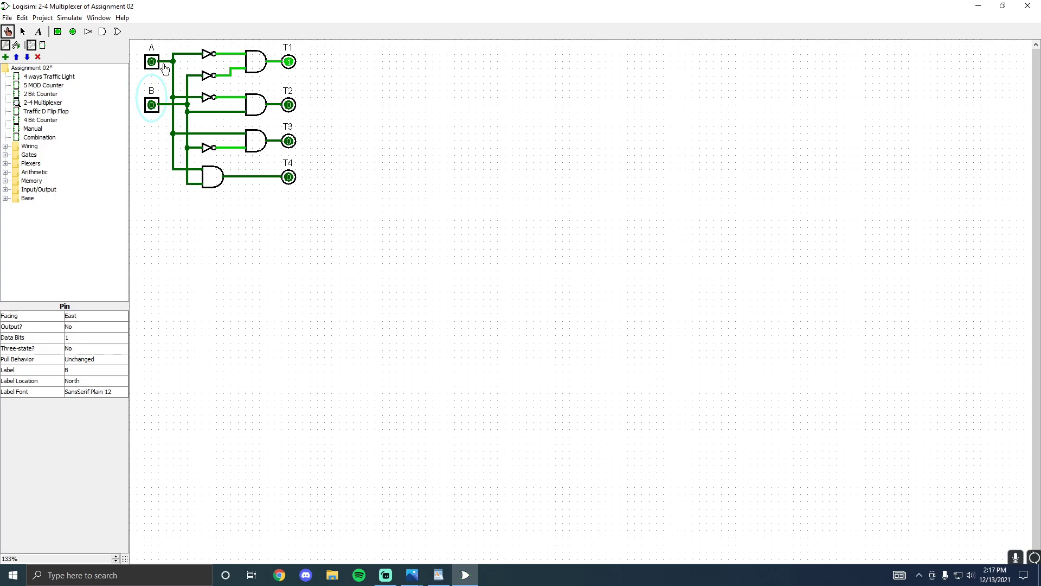
click(152, 61)
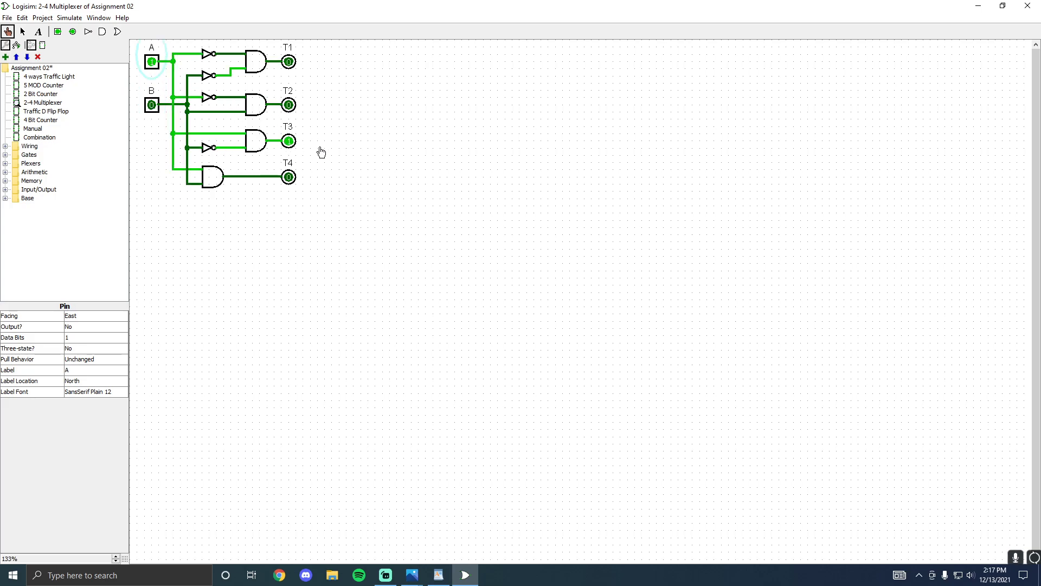
click(153, 106)
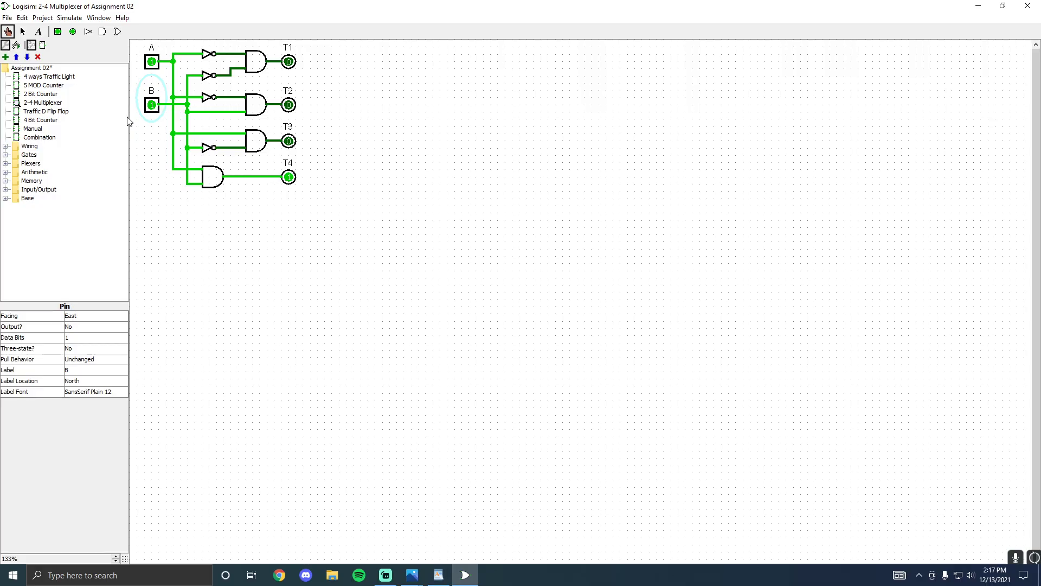
click(152, 106)
click(152, 61)
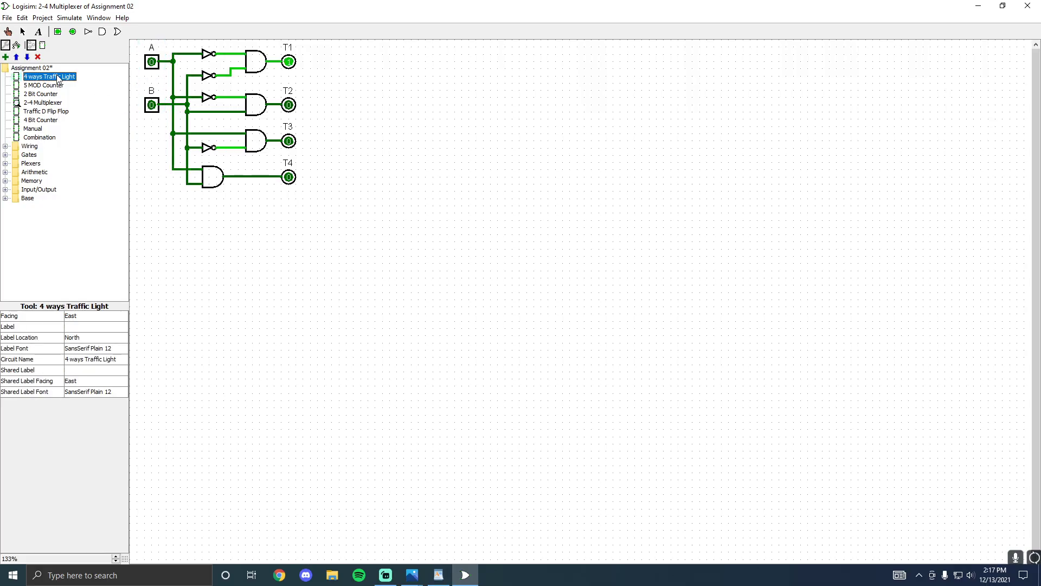
double_click(59, 77)
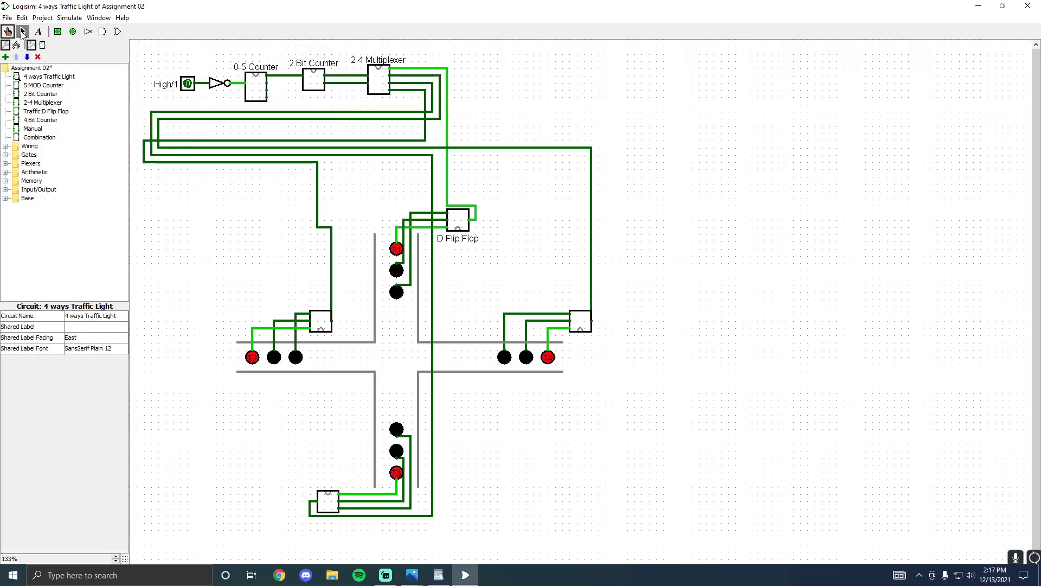
click(22, 31)
click(312, 82)
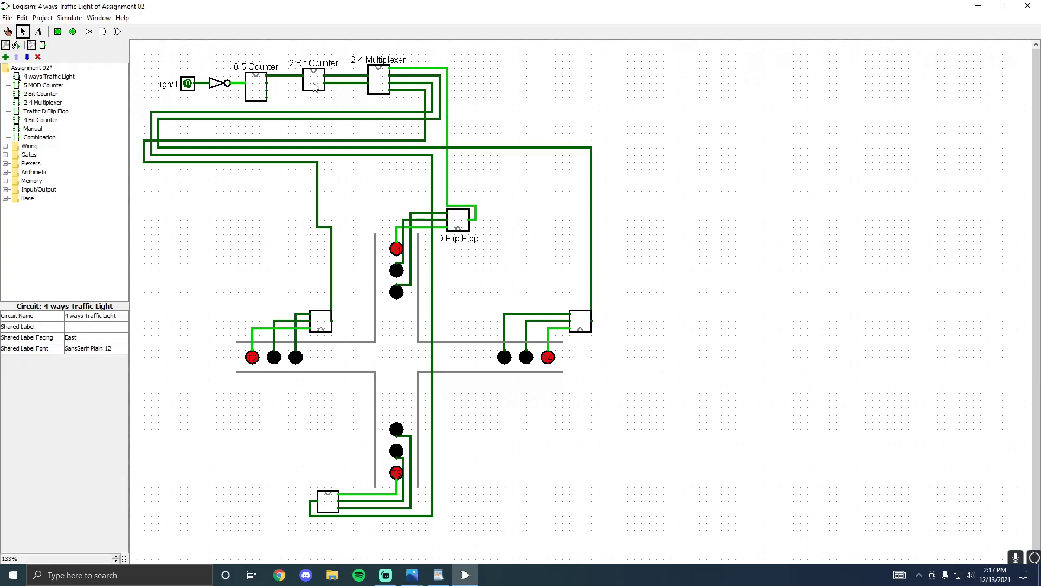
click(257, 96)
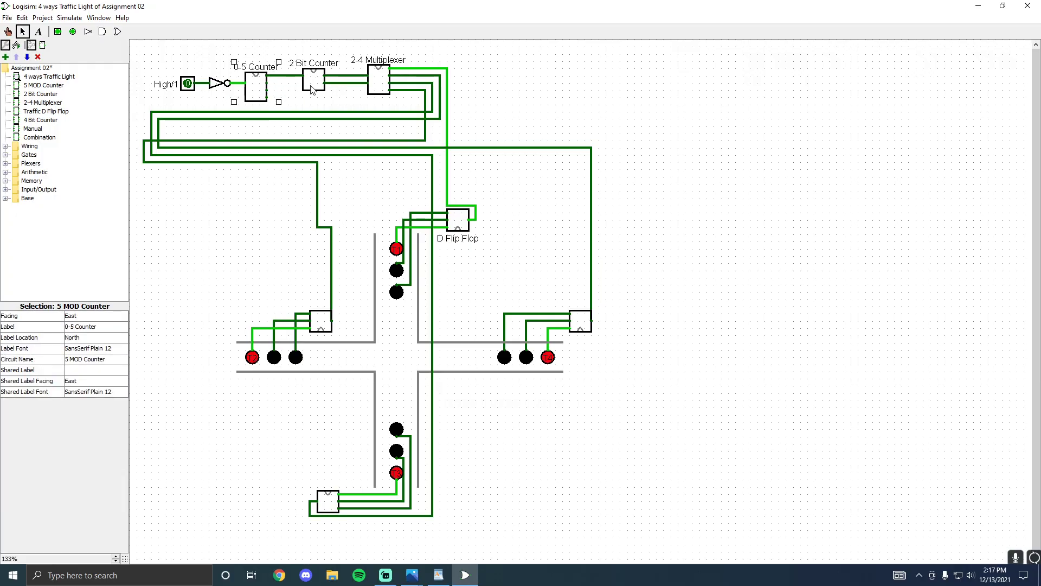
click(313, 89)
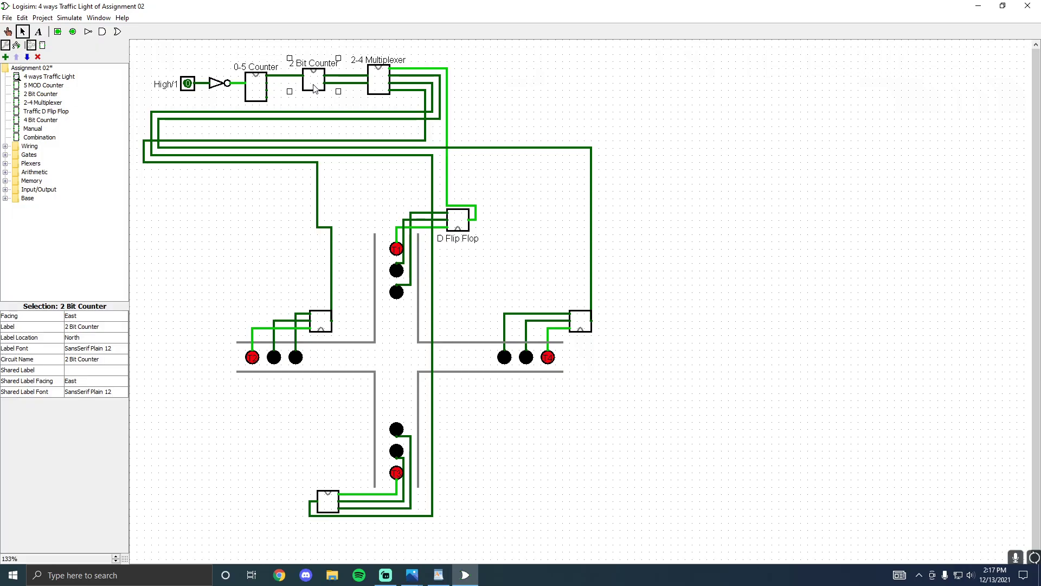
click(378, 82)
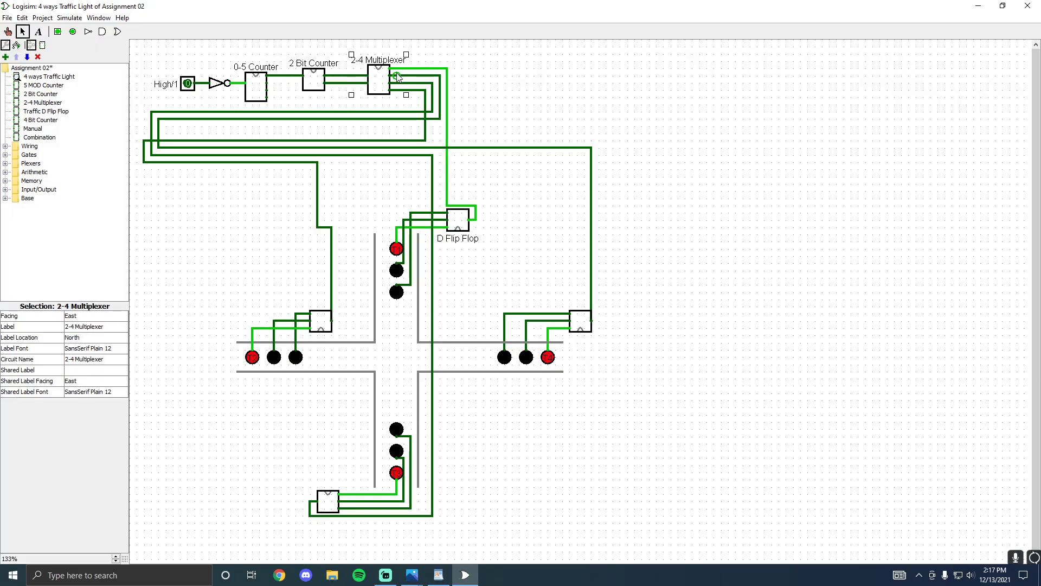
click(257, 95)
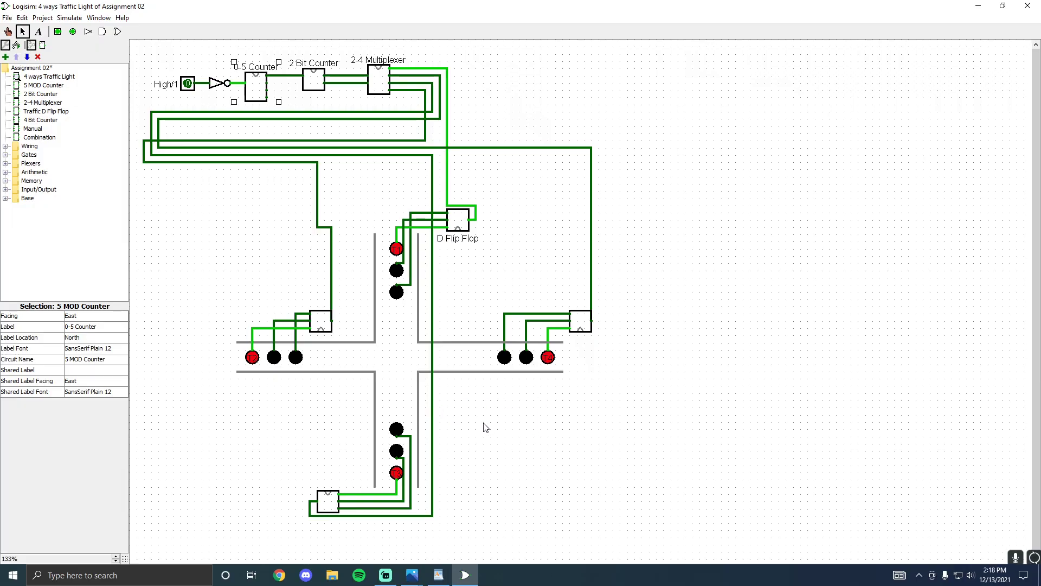
click(414, 574)
click(355, 513)
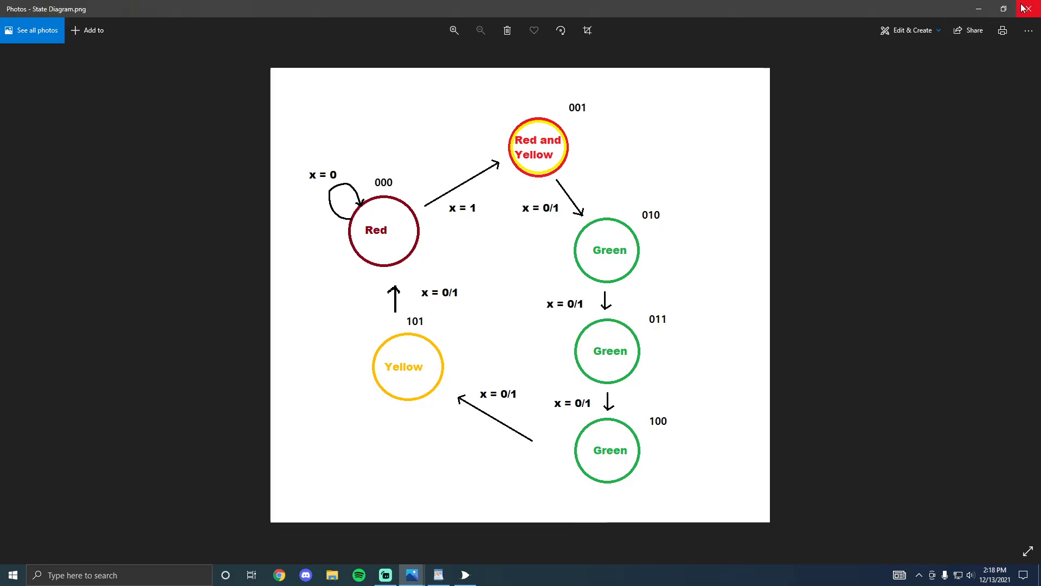
click(465, 575)
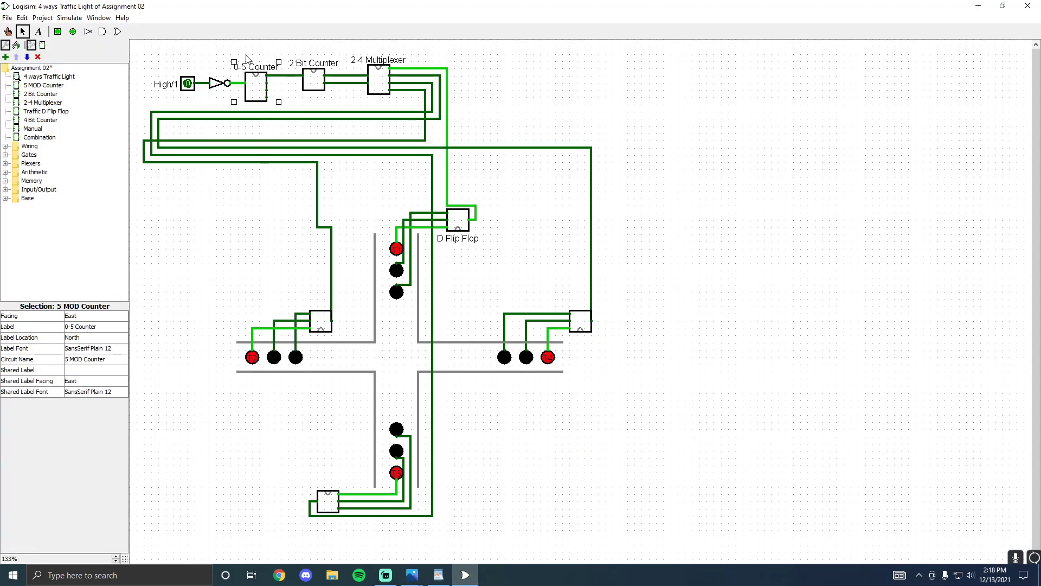
click(286, 94)
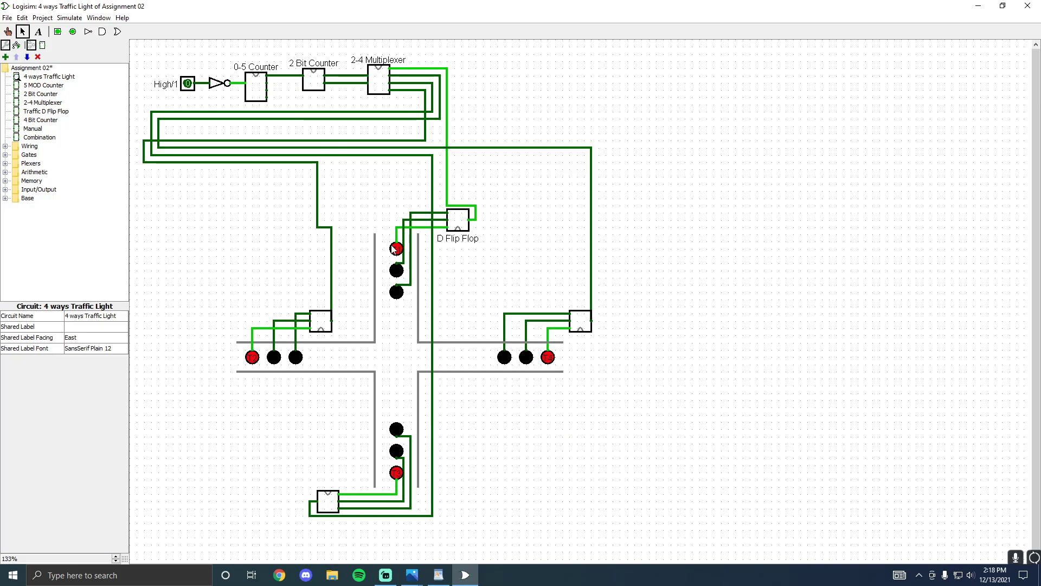
click(339, 77)
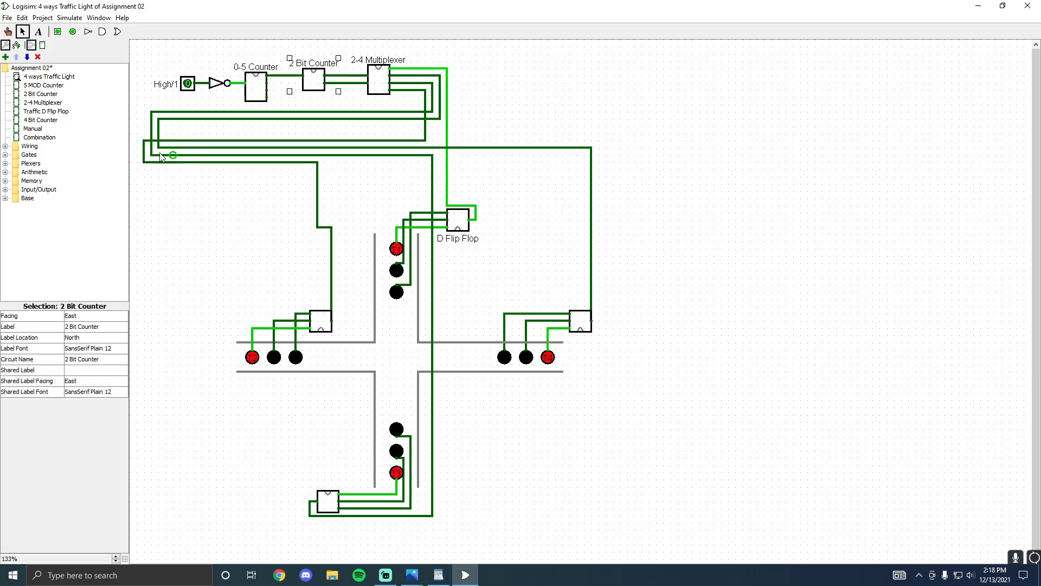
Open the Combination circuit and review the High input, NOT gate and upper flip-flops
double_click(39, 137)
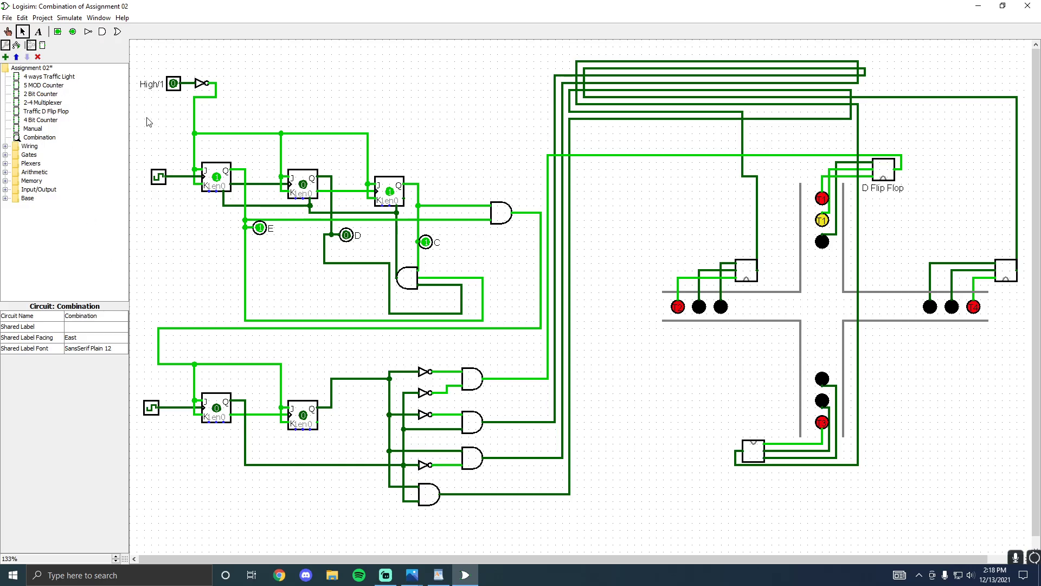
drag(136, 63, 239, 109)
click(295, 108)
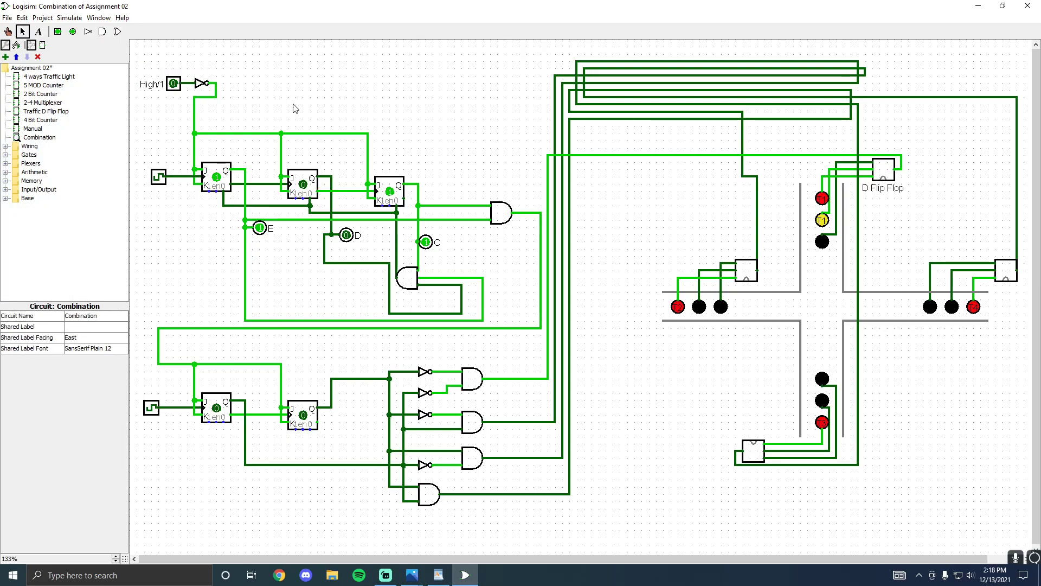
drag(148, 144, 524, 327)
click(471, 267)
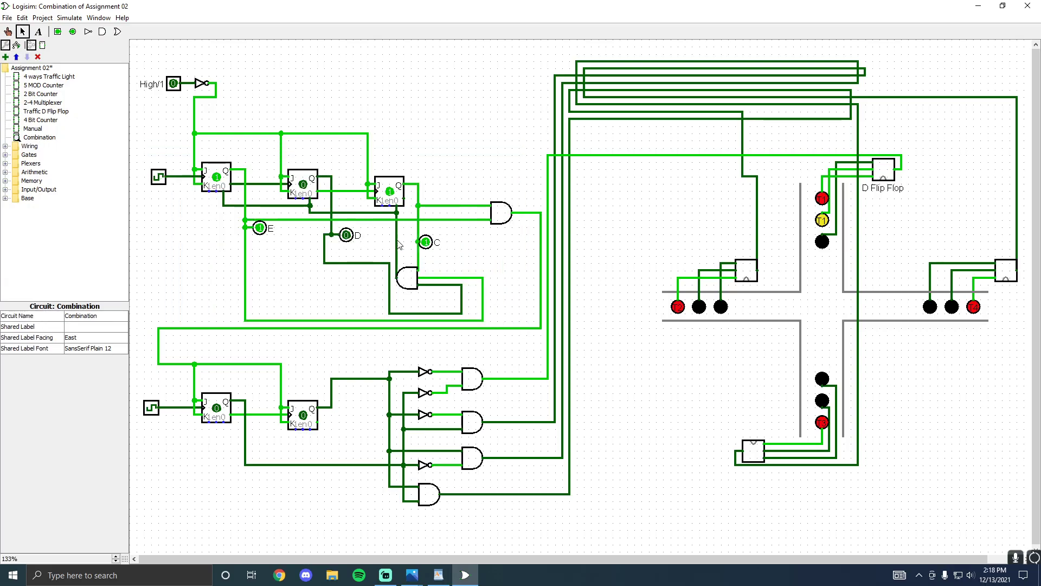
drag(148, 153, 529, 328)
click(462, 336)
Review the lower clock, flip-flops, NOT and AND gates, then reset the simulation
drag(135, 347, 360, 493)
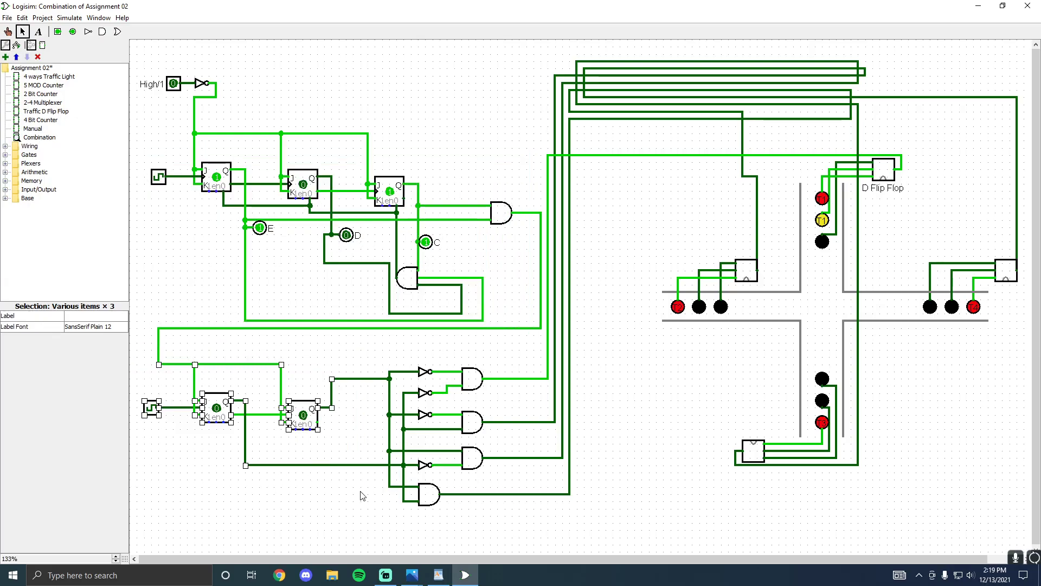
click(350, 403)
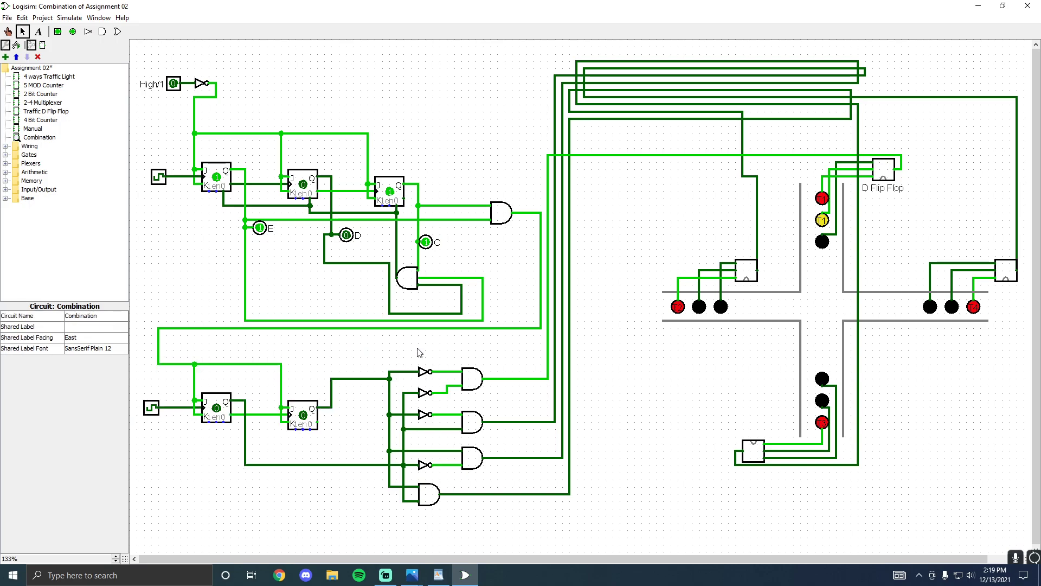
drag(412, 345, 544, 543)
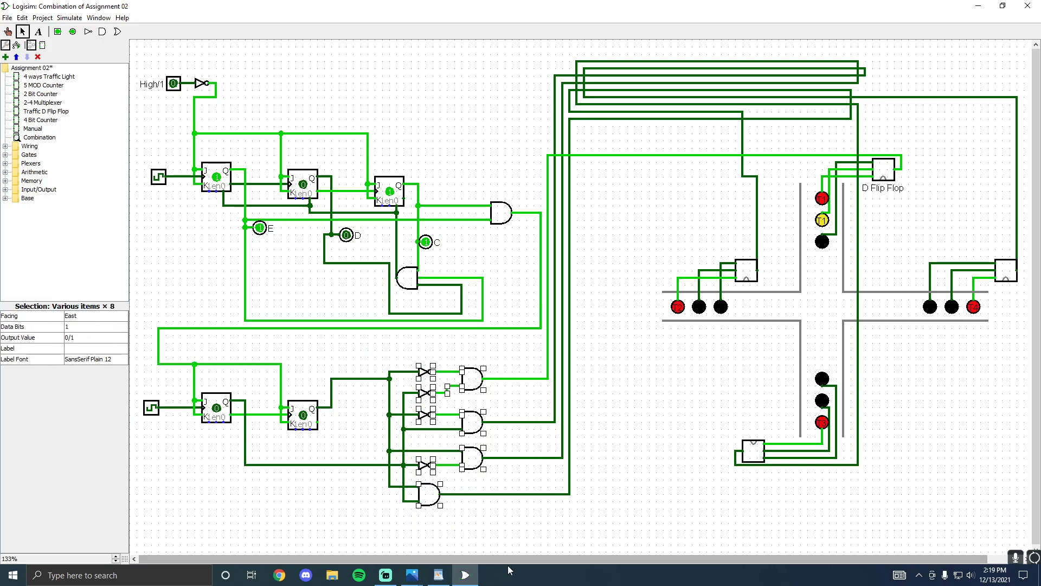
click(396, 399)
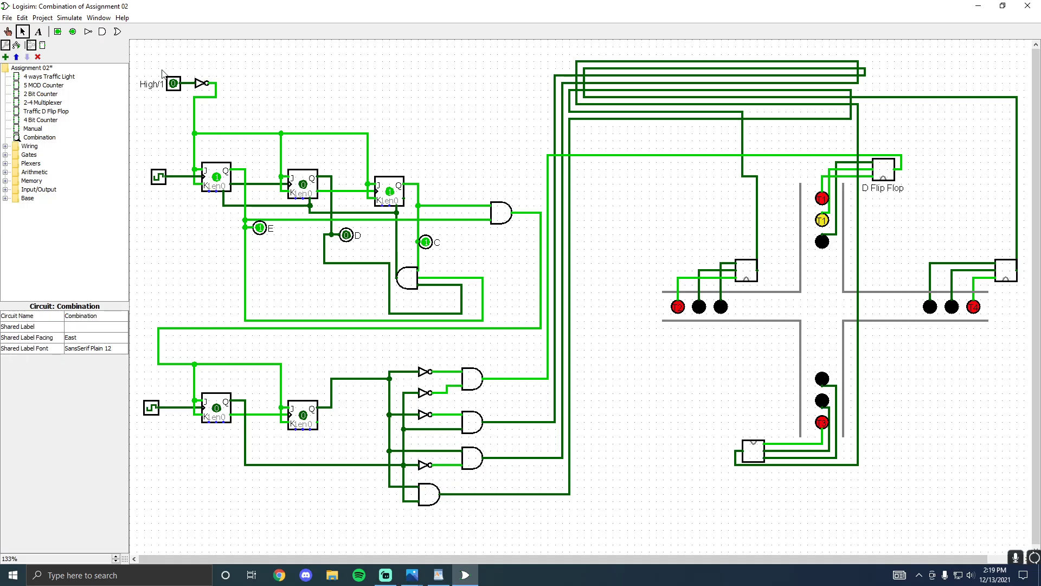
click(71, 18)
click(95, 43)
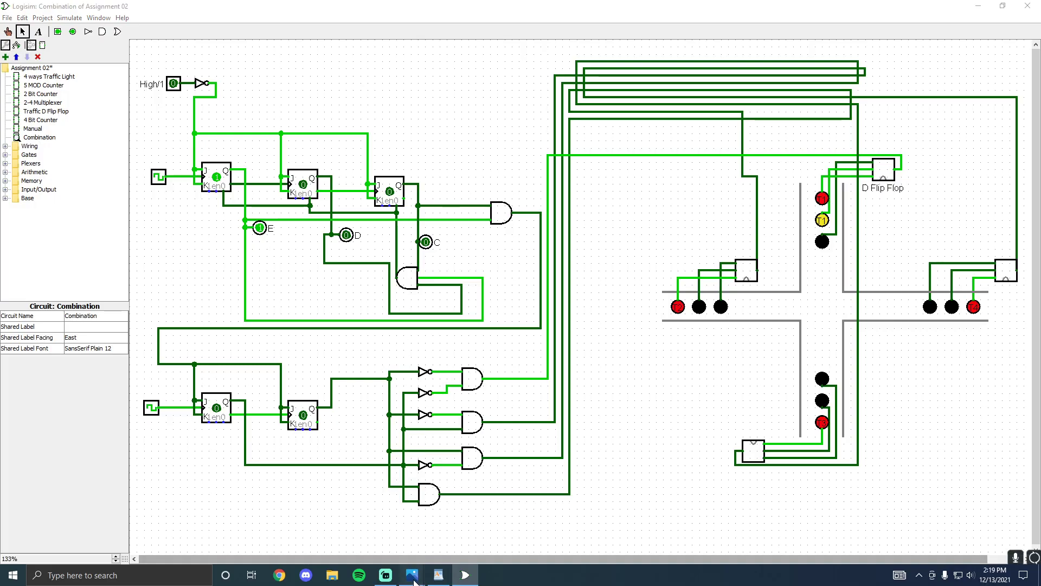
Show State Diagram.png in Photos, briefly hide it to check the circuit, then restore it
mouse_move(411, 575)
click(358, 494)
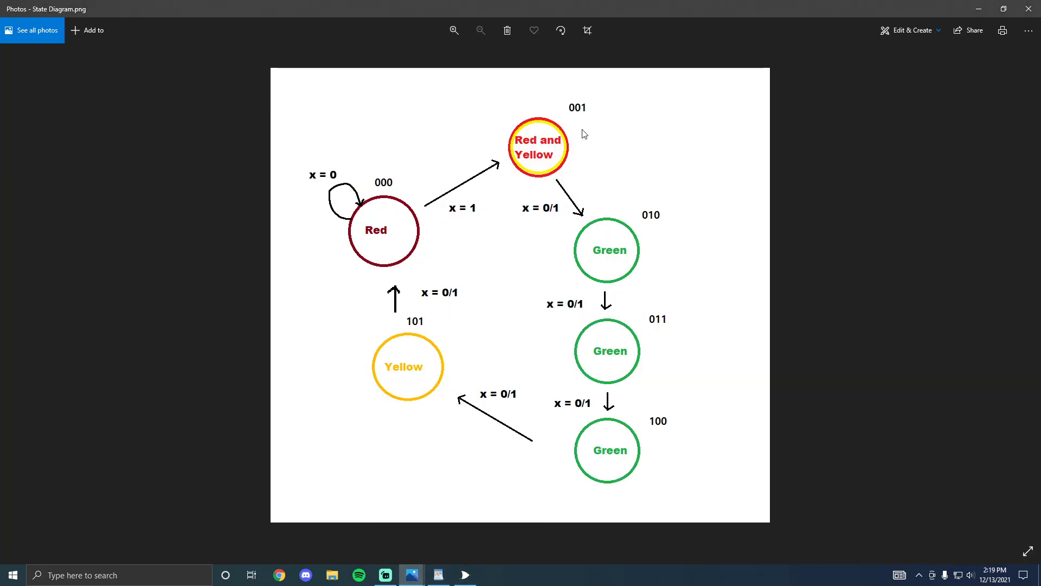
click(979, 9)
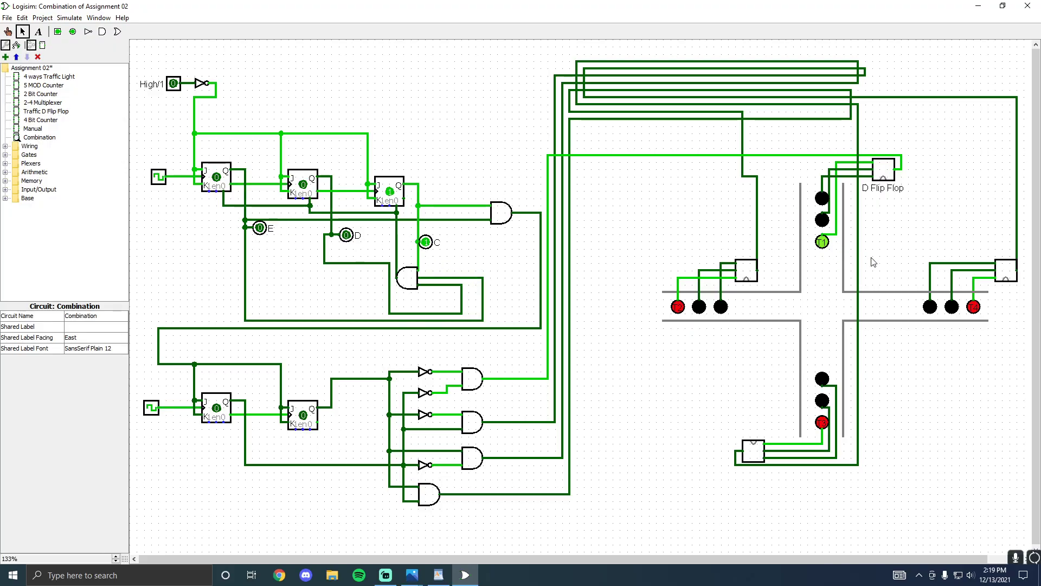
click(412, 575)
click(396, 546)
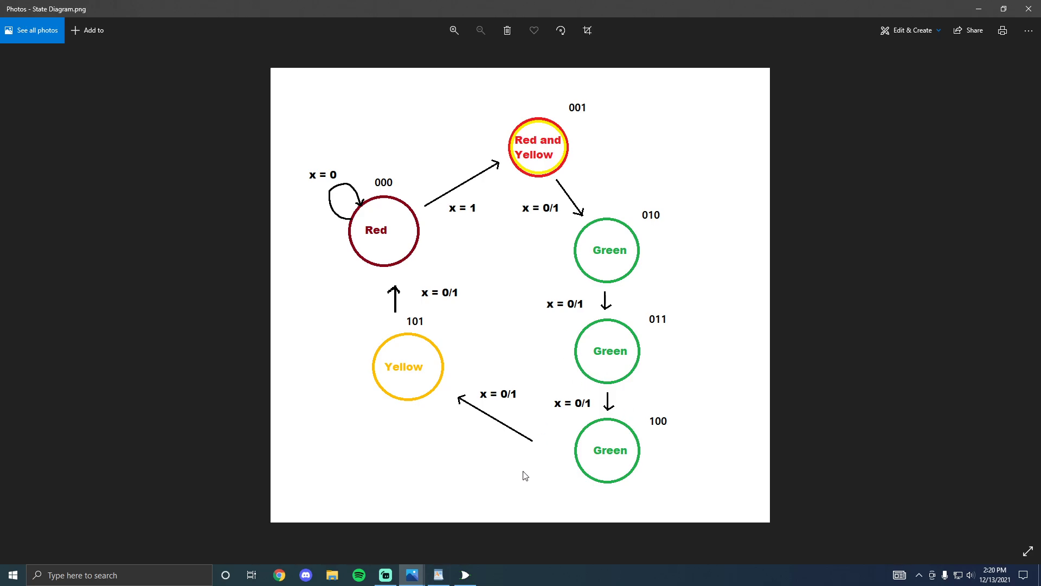
Minimize the State Diagram window to return to the Combination circuit in Logisim
click(976, 8)
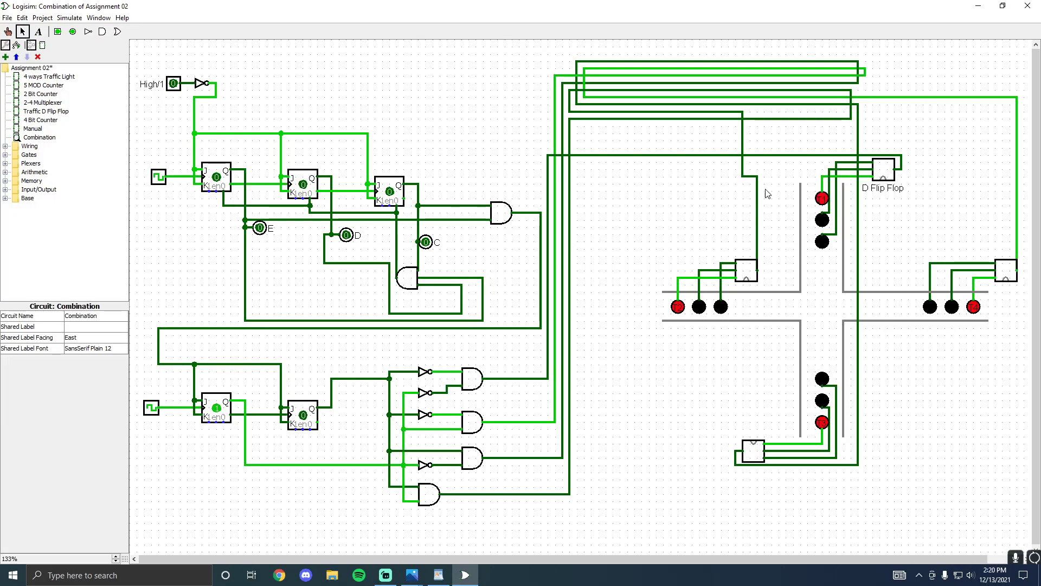
click(877, 97)
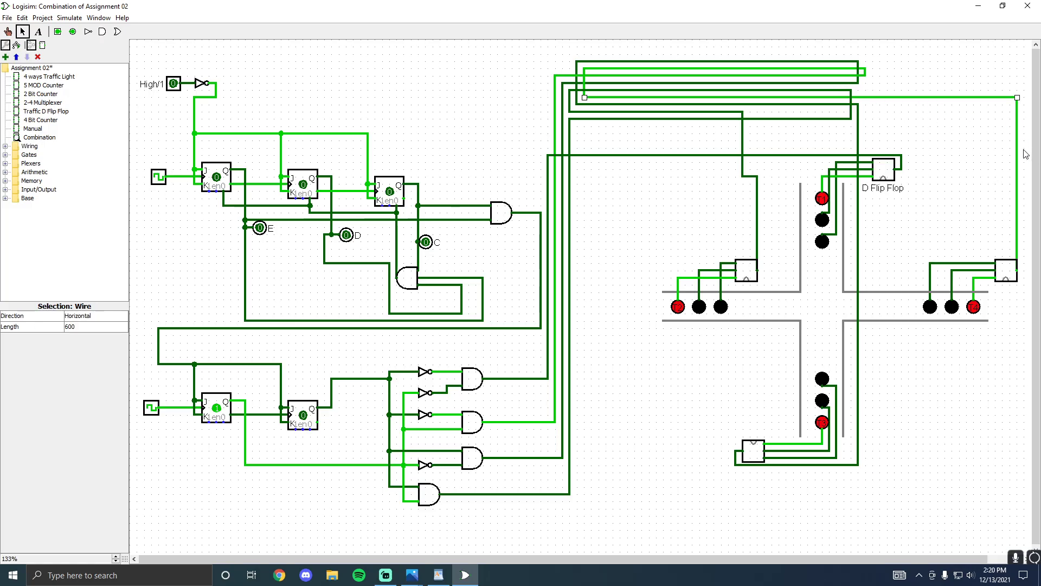
click(1018, 196)
click(1020, 303)
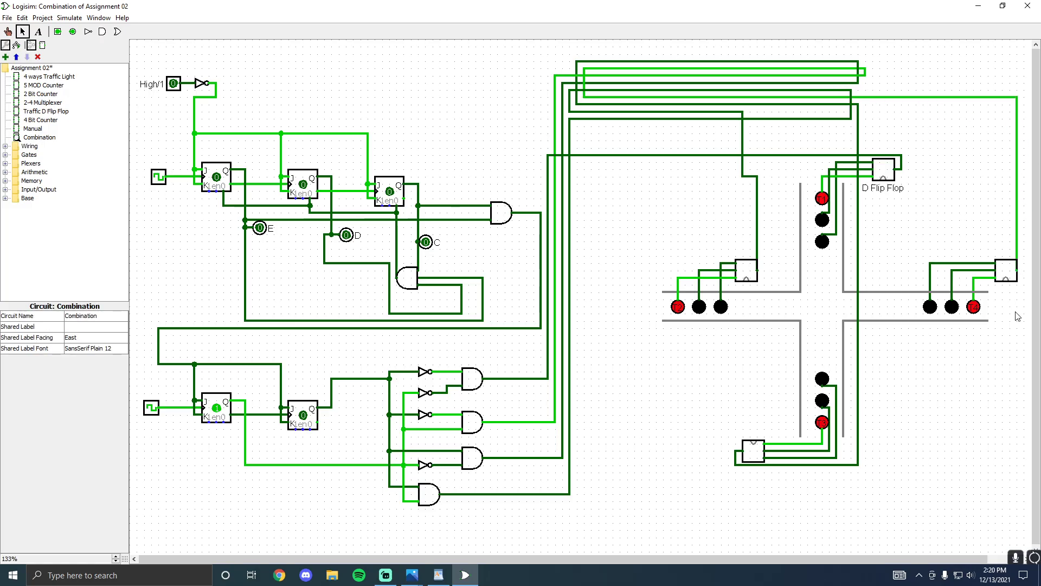
click(1009, 272)
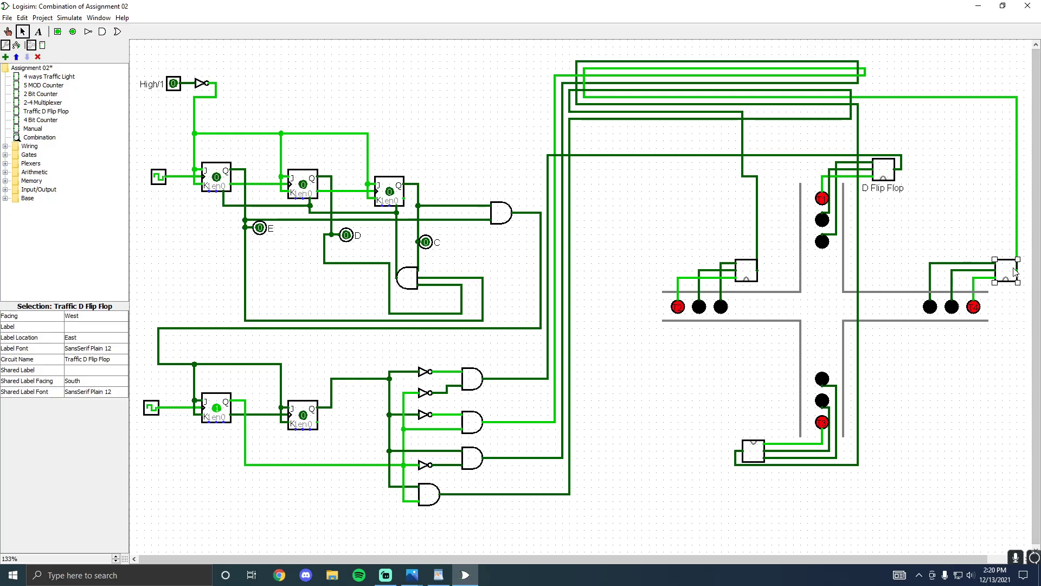
click(670, 425)
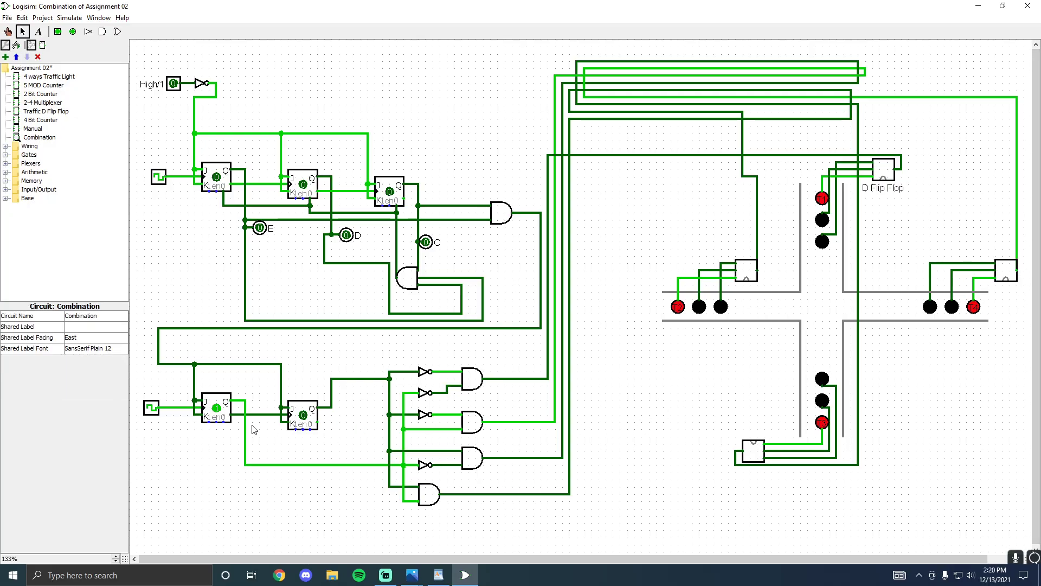
click(209, 406)
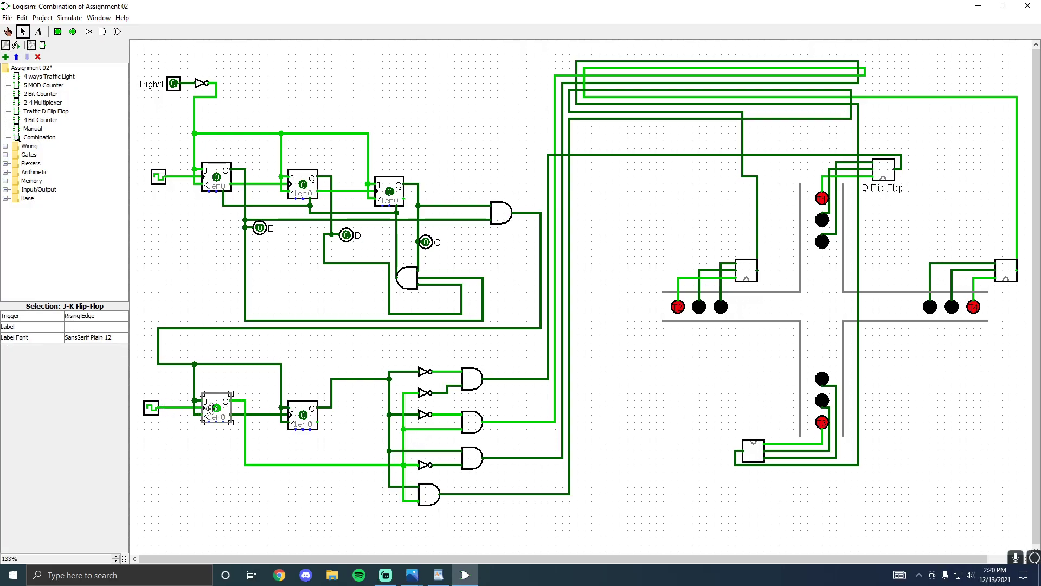